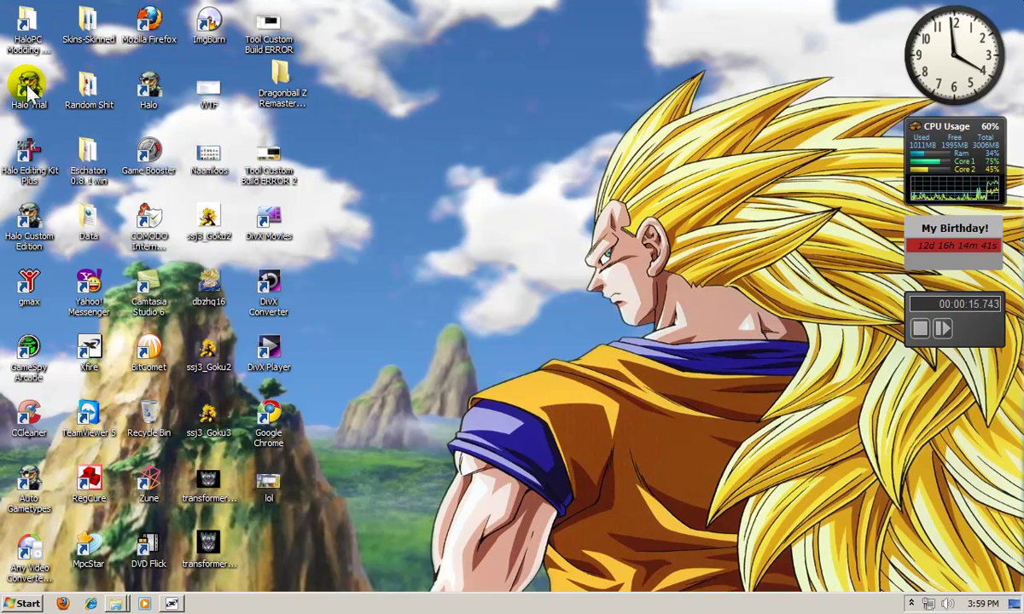
# Launch HEK Plus and load bloodgulch.map from the Halo Custom Edition maps folder
pyautogui.click(26, 175)
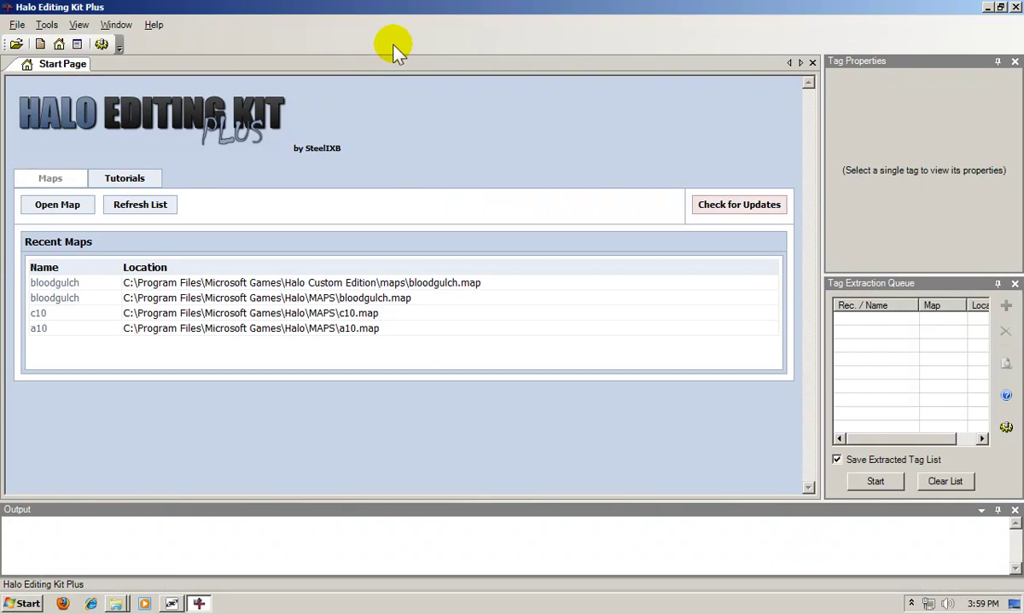
pyautogui.click(15, 24)
pyautogui.click(30, 49)
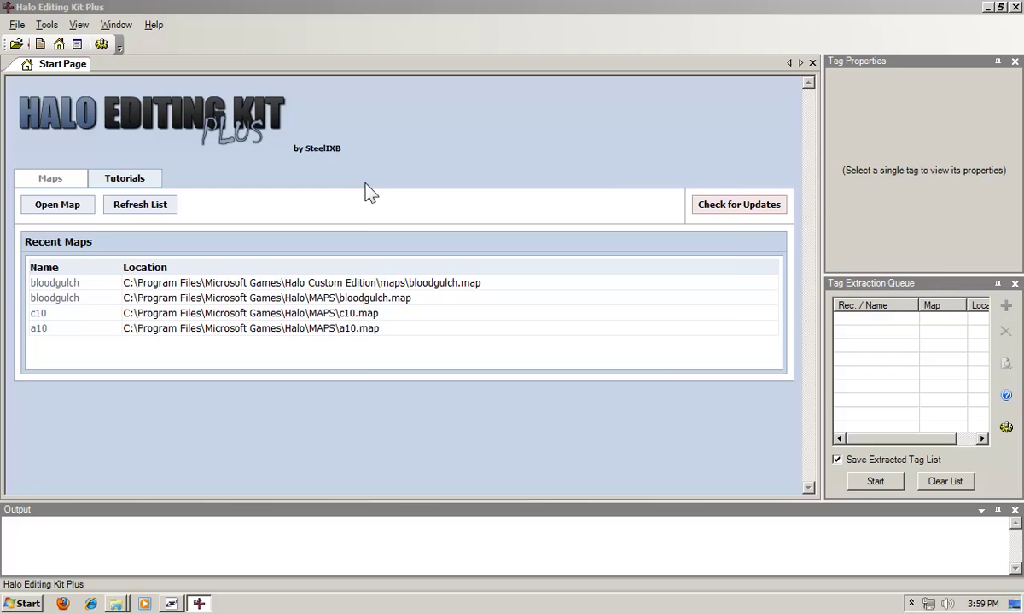
pyautogui.click(458, 121)
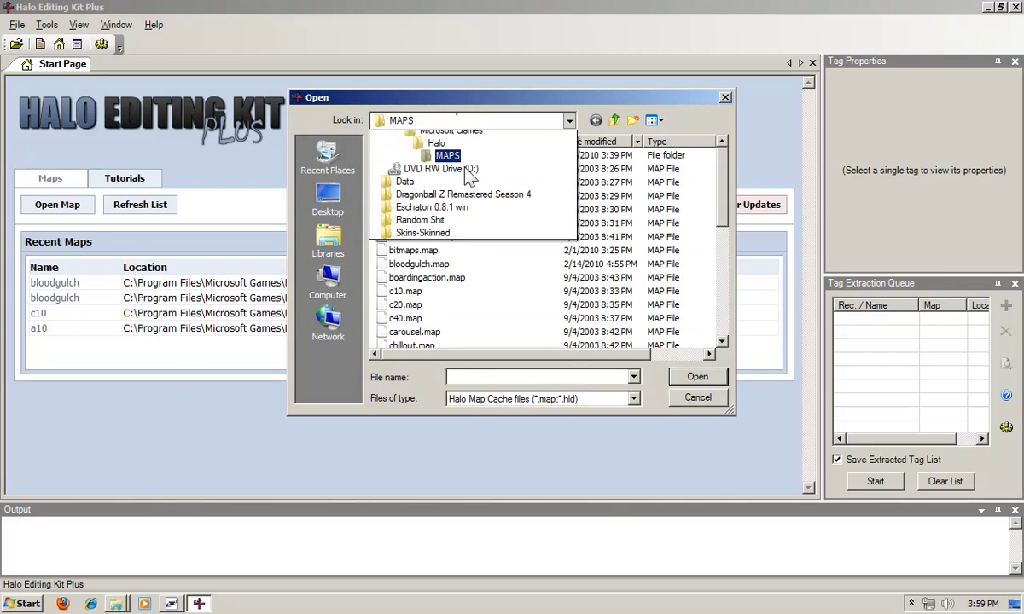
pyautogui.click(450, 263)
pyautogui.doubleClick(429, 210)
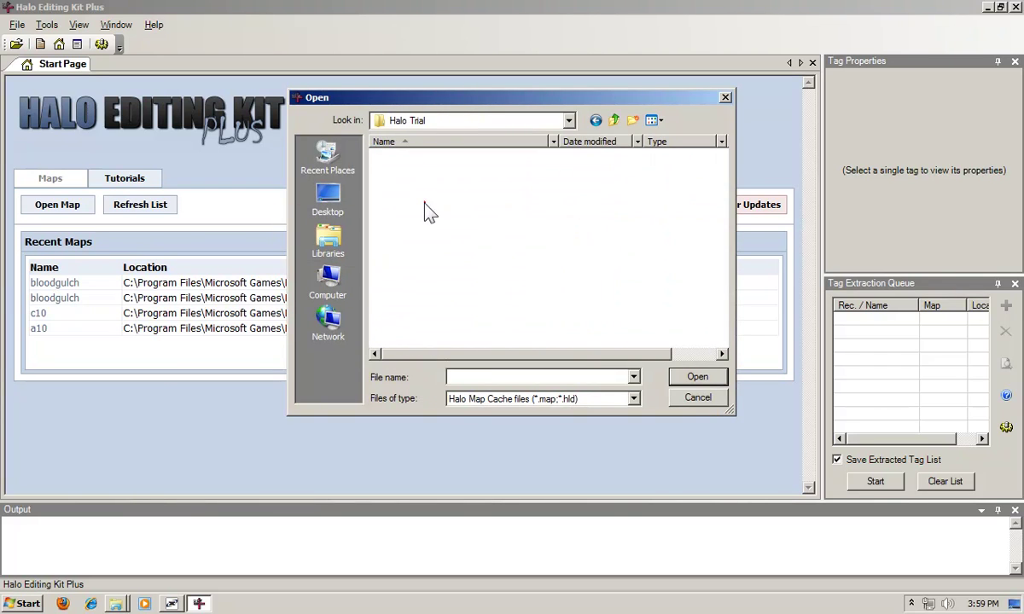
pyautogui.click(595, 121)
pyautogui.doubleClick(418, 198)
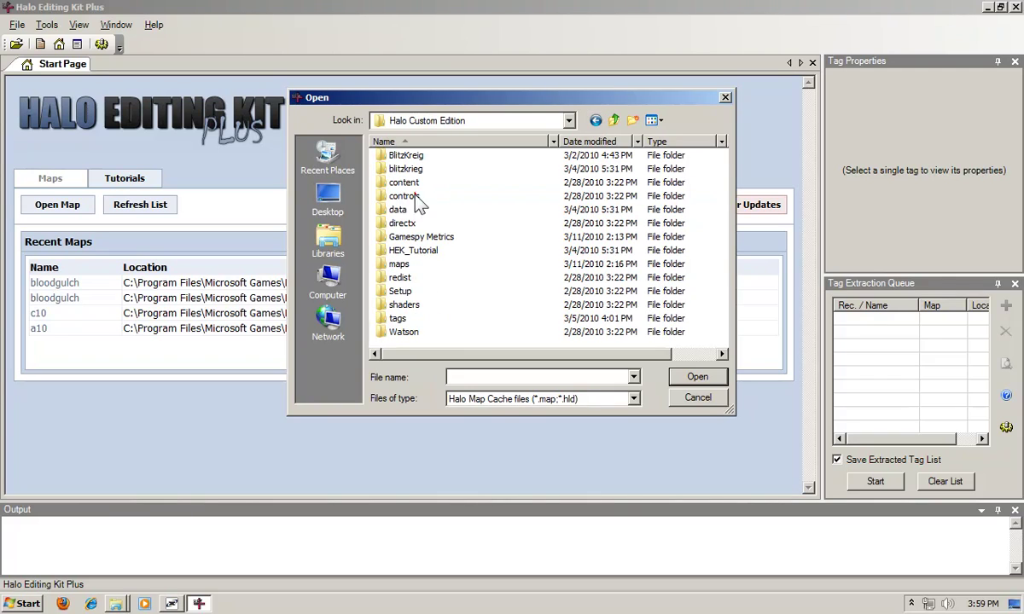
pyautogui.doubleClick(400, 264)
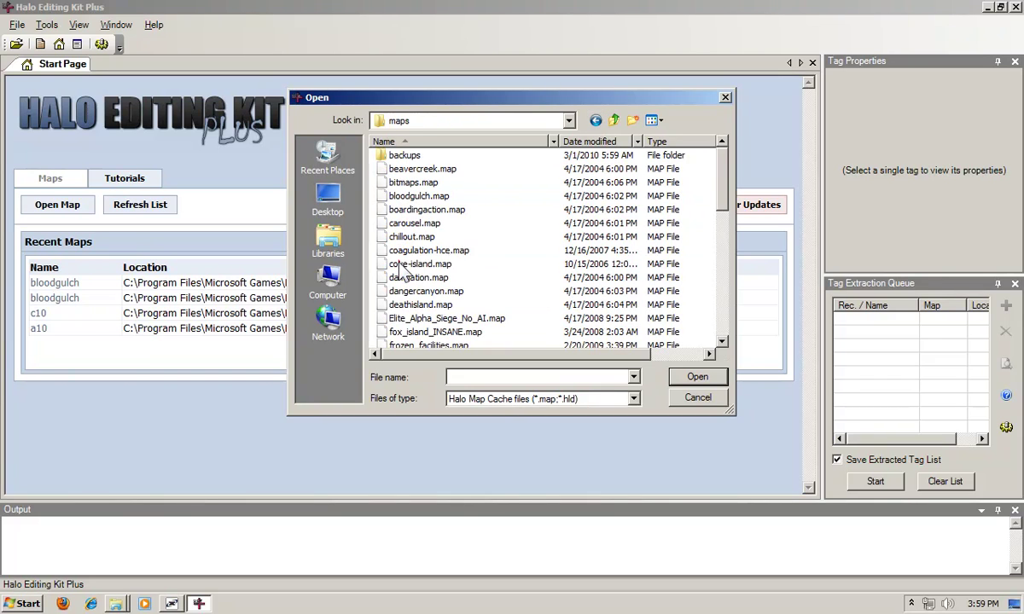
pyautogui.doubleClick(418, 196)
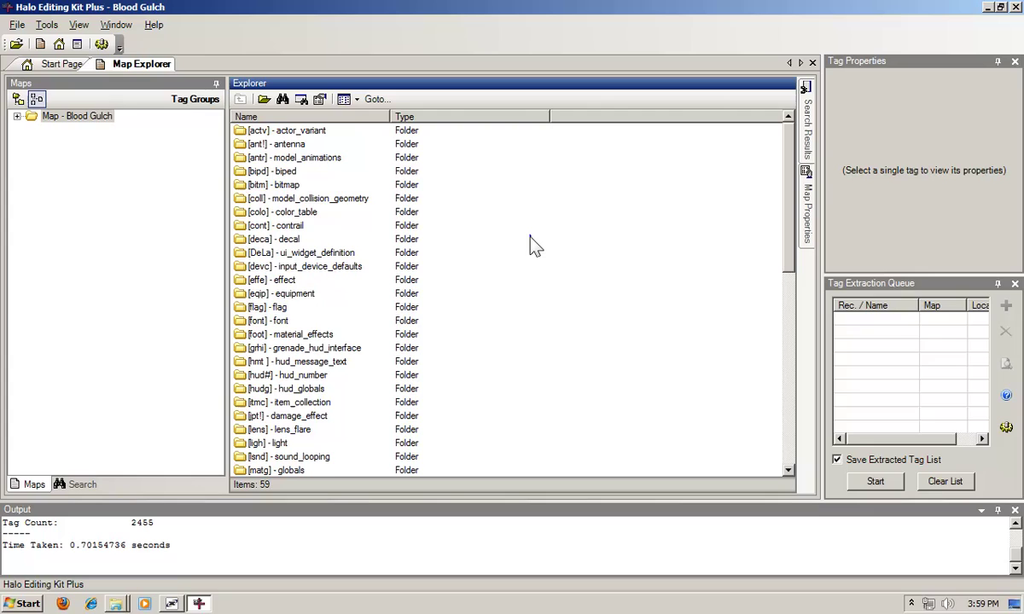
# Queue and check every Blood Gulch tag, extract them all, then close the kit
pyautogui.rightClick(533, 244)
pyautogui.click(589, 268)
pyautogui.rightClick(297, 198)
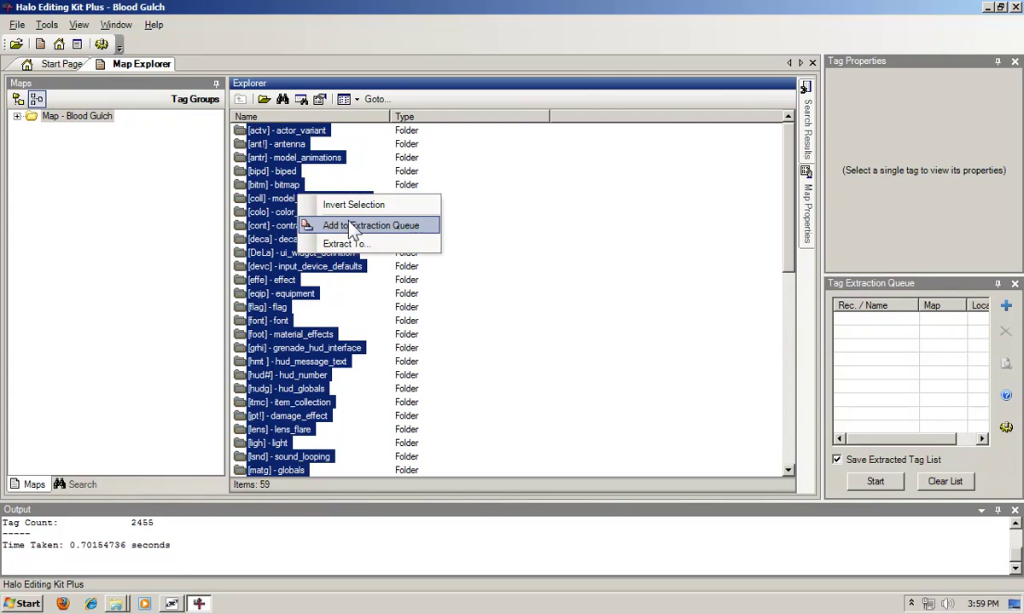
pyautogui.click(353, 226)
pyautogui.rightClick(929, 341)
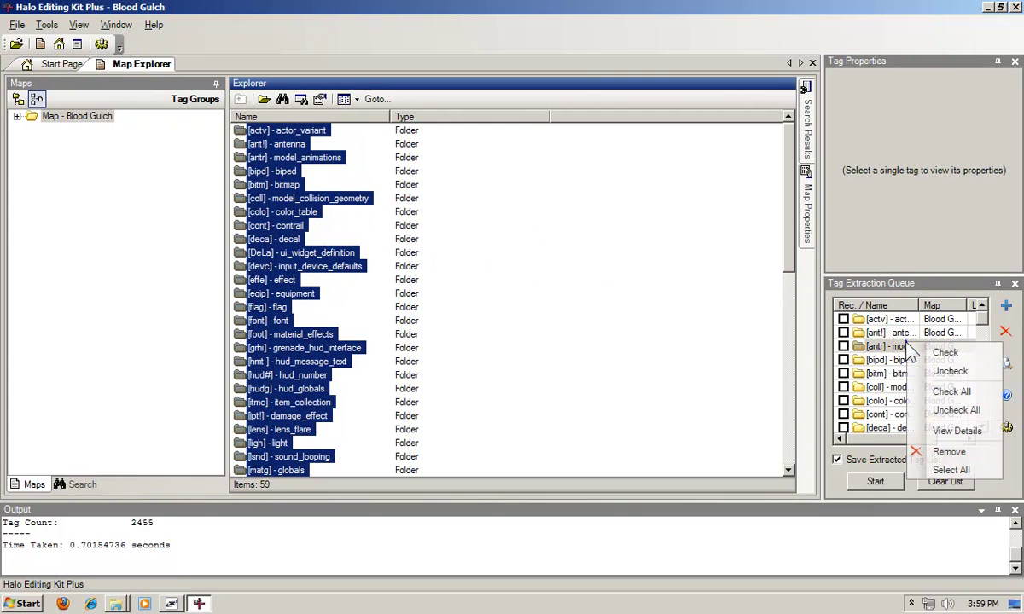
pyautogui.click(947, 392)
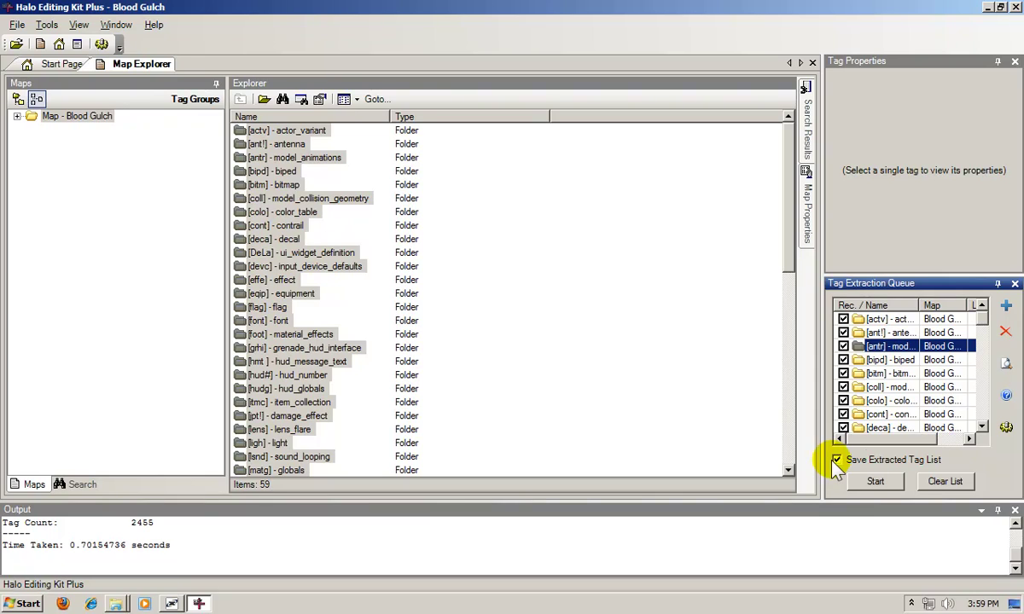
pyautogui.click(877, 482)
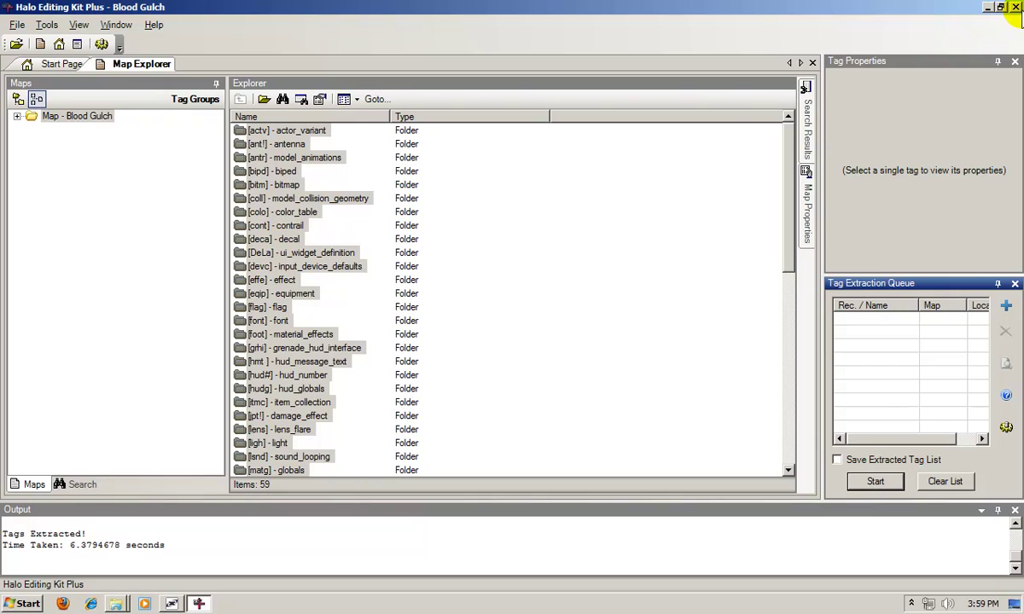
pyautogui.click(1014, 7)
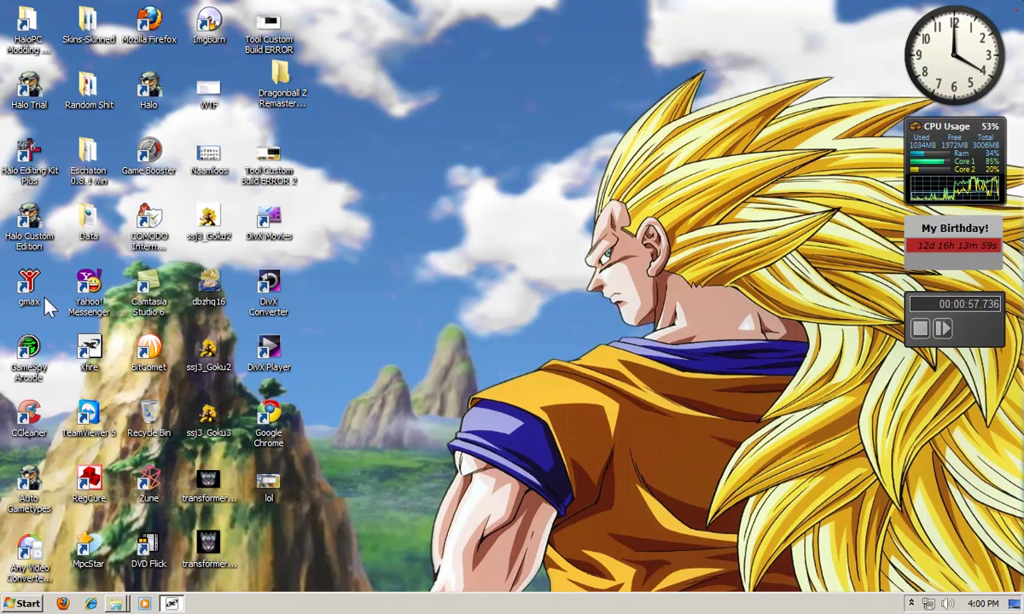
# Open the Halo Custom Edition install folder from its shortcut and run sapien.exe
pyautogui.rightClick(21, 213)
pyautogui.click(68, 247)
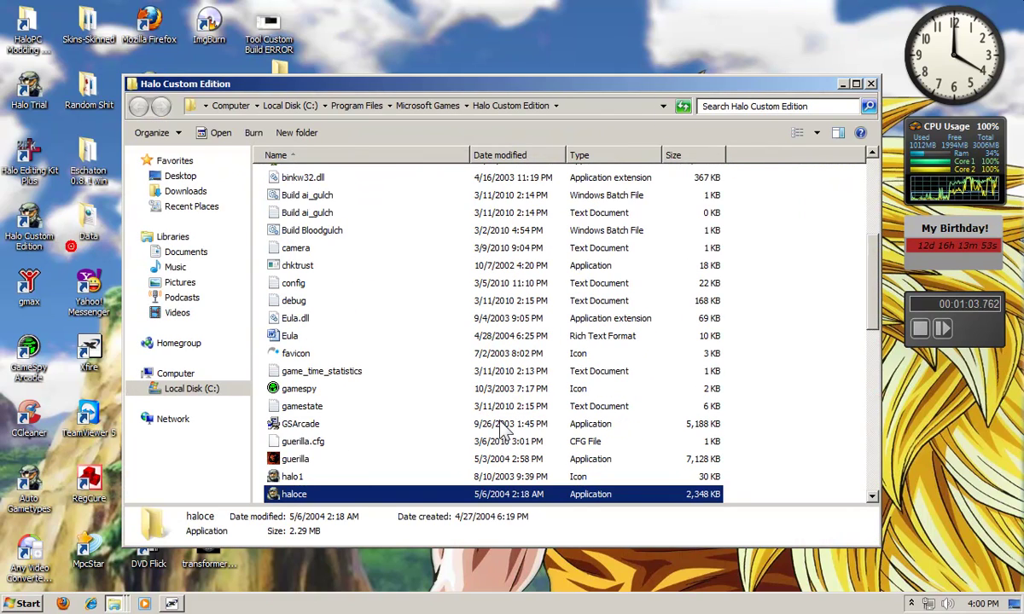
pyautogui.scroll(-5, 478, 401)
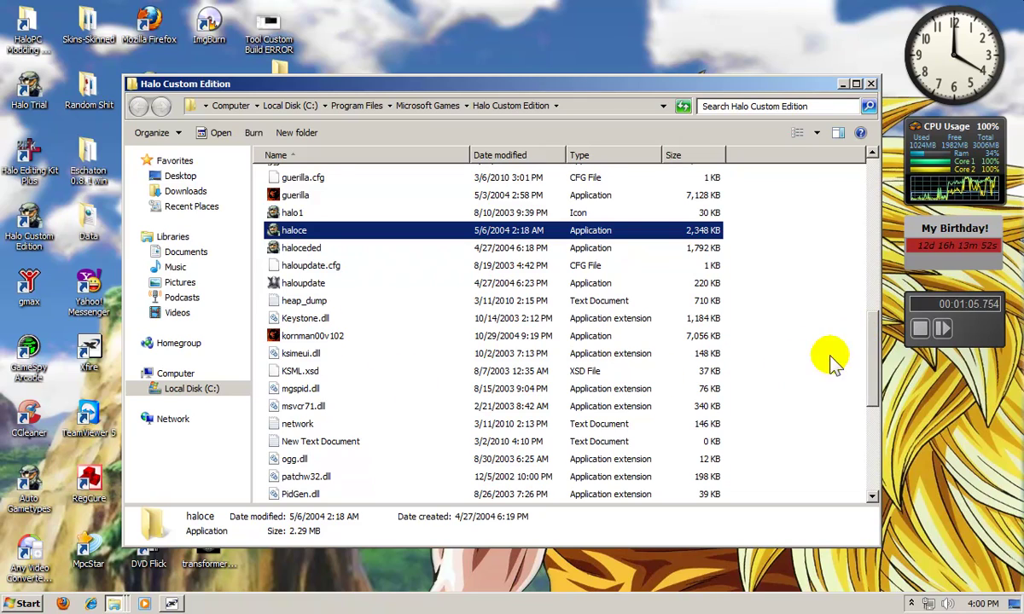
pyautogui.scroll(-4, 814, 352)
pyautogui.click(293, 346)
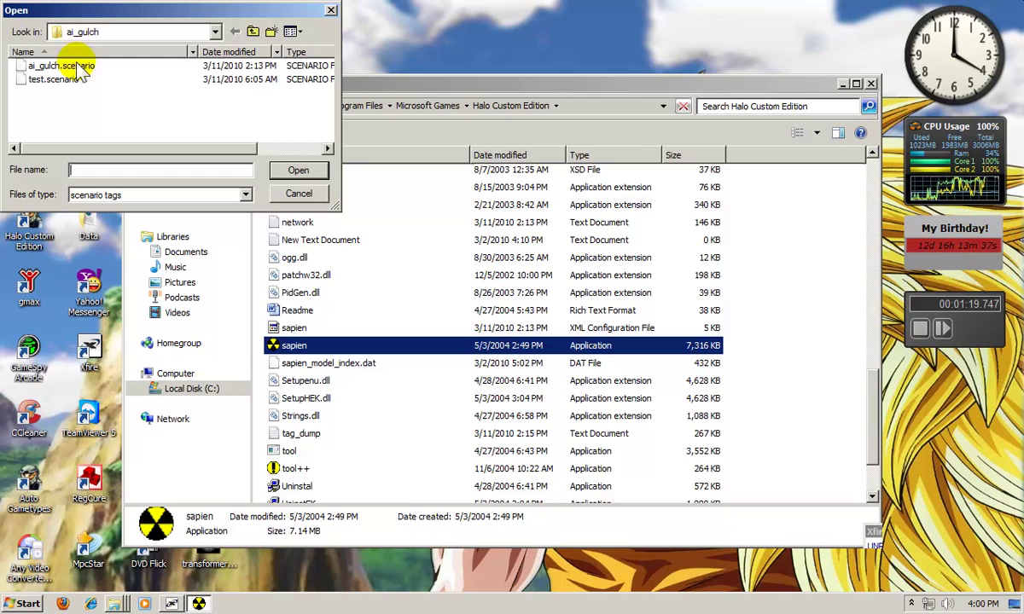
# Select bloodgulch.scenario in tags\levels\test\bloodgulch in Sapien's Open dialog
pyautogui.click(137, 32)
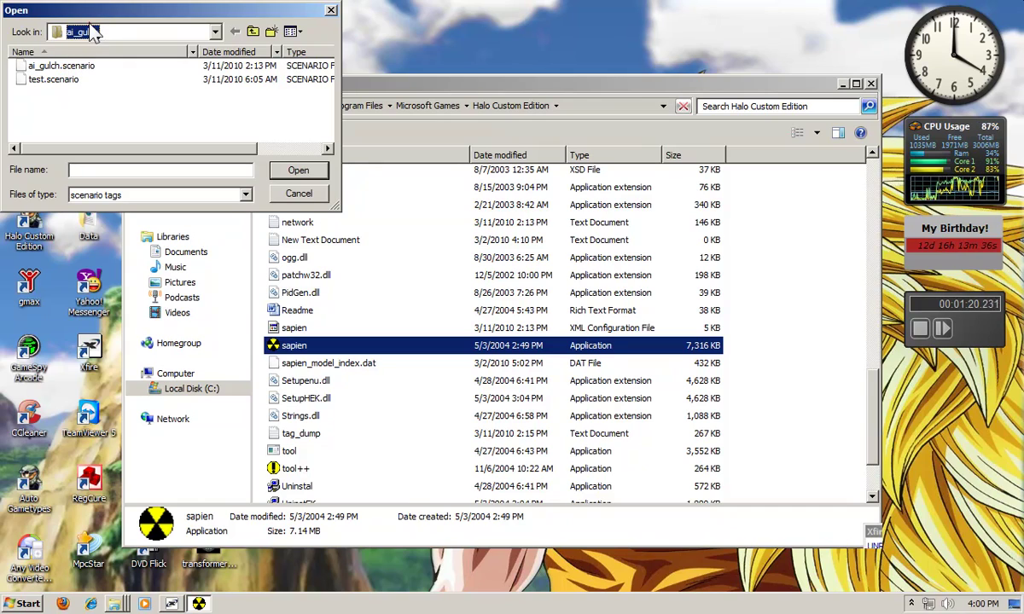
pyautogui.click(215, 33)
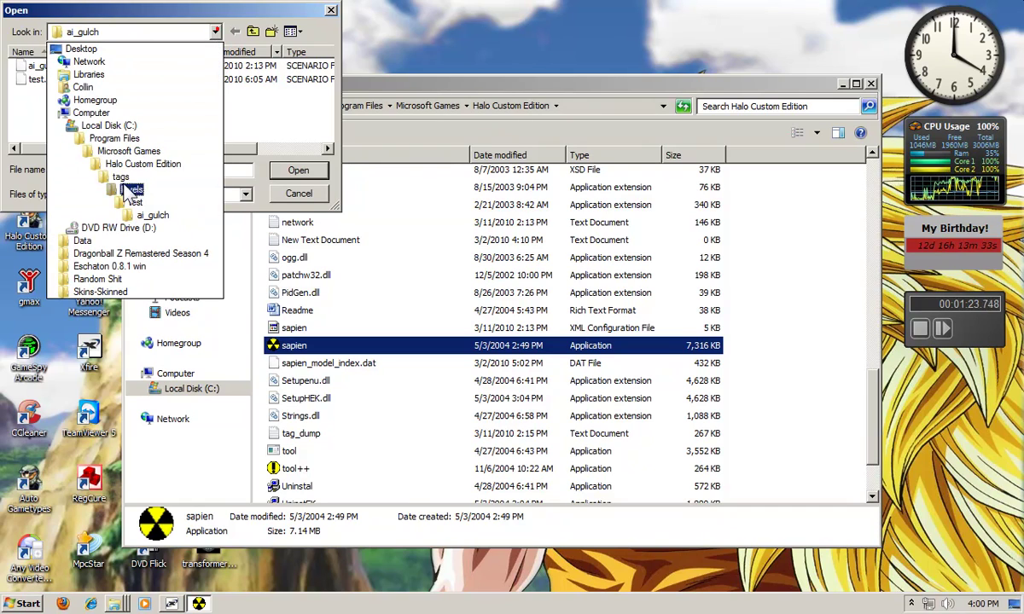
pyautogui.click(132, 189)
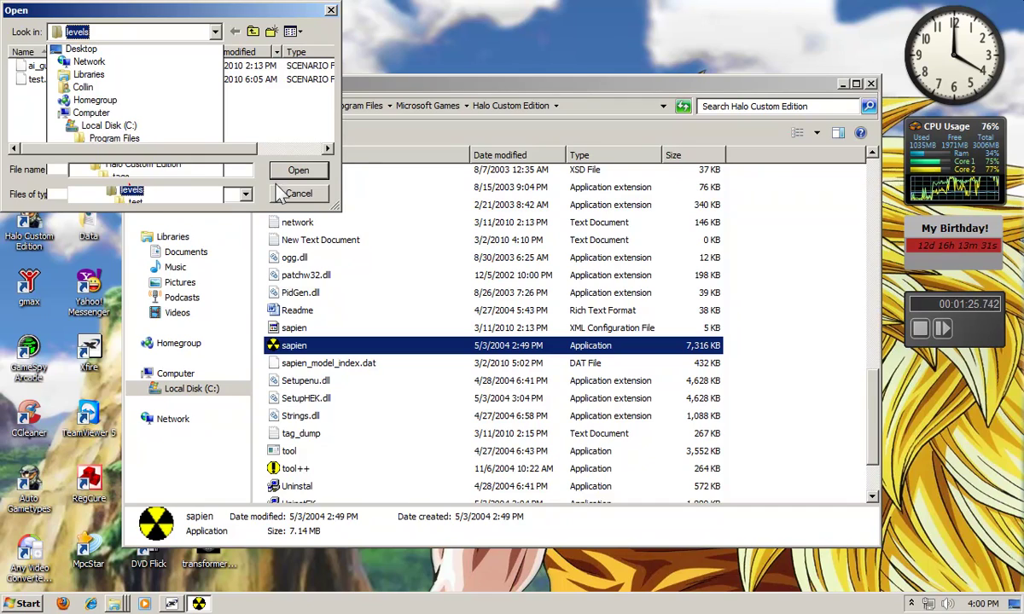
pyautogui.doubleClick(73, 135)
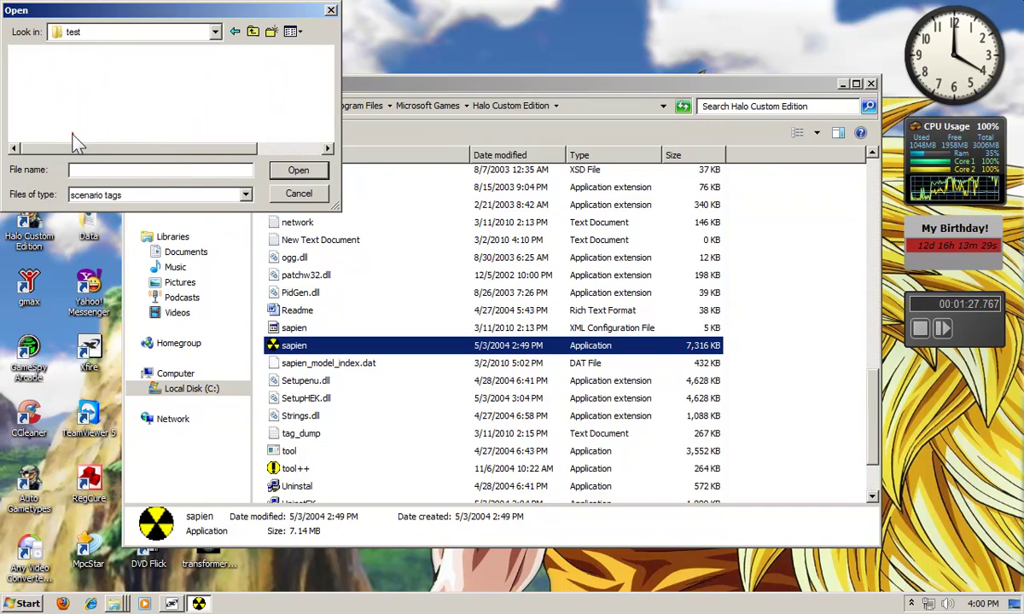
pyautogui.doubleClick(72, 95)
pyautogui.click(73, 94)
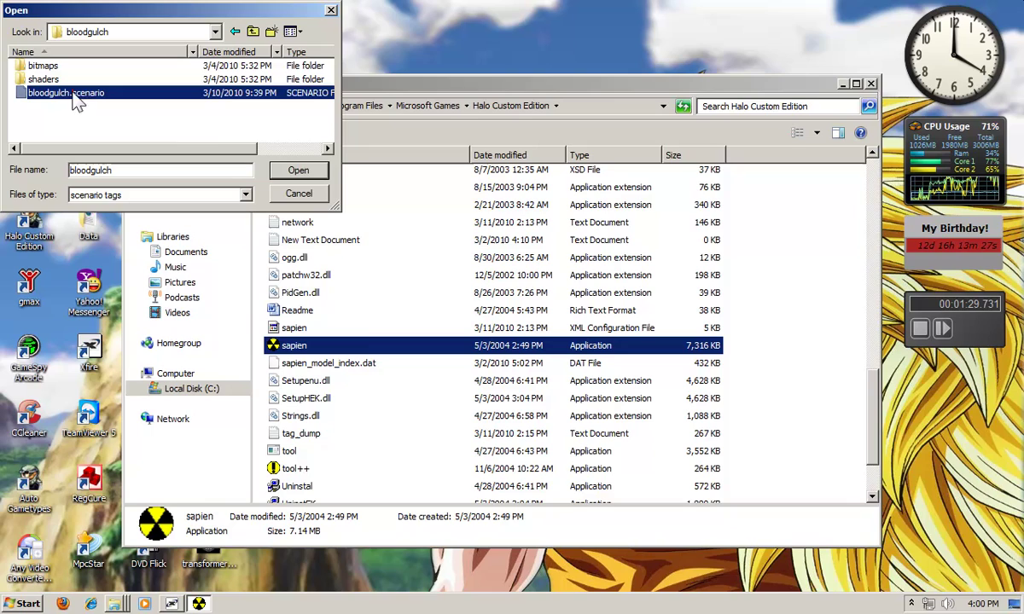
# Restrict sapien.exe to CPU 0 in Task Manager, then open the scenario
pyautogui.rightClick(459, 603)
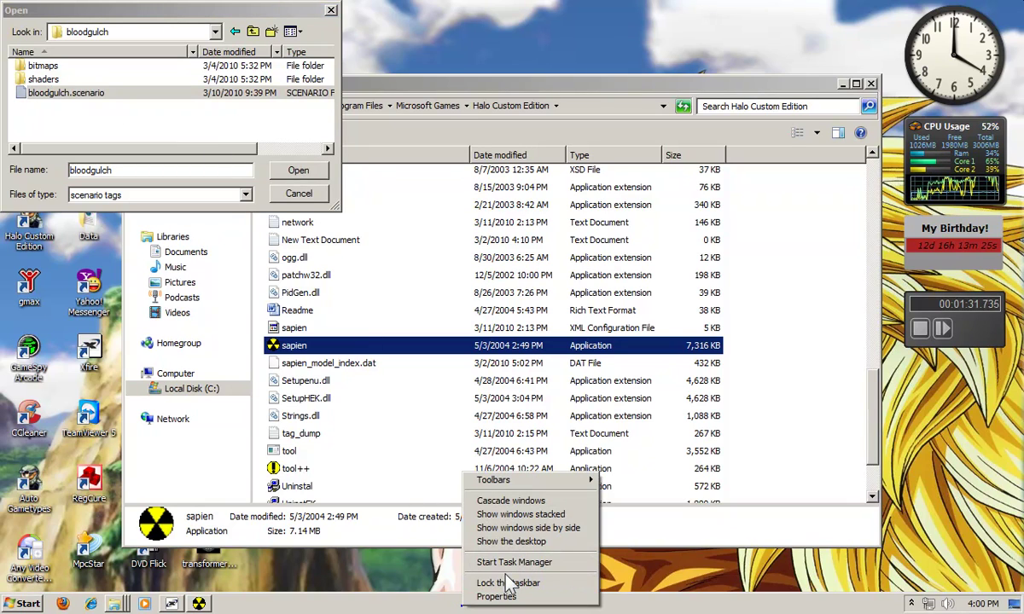
pyautogui.click(514, 562)
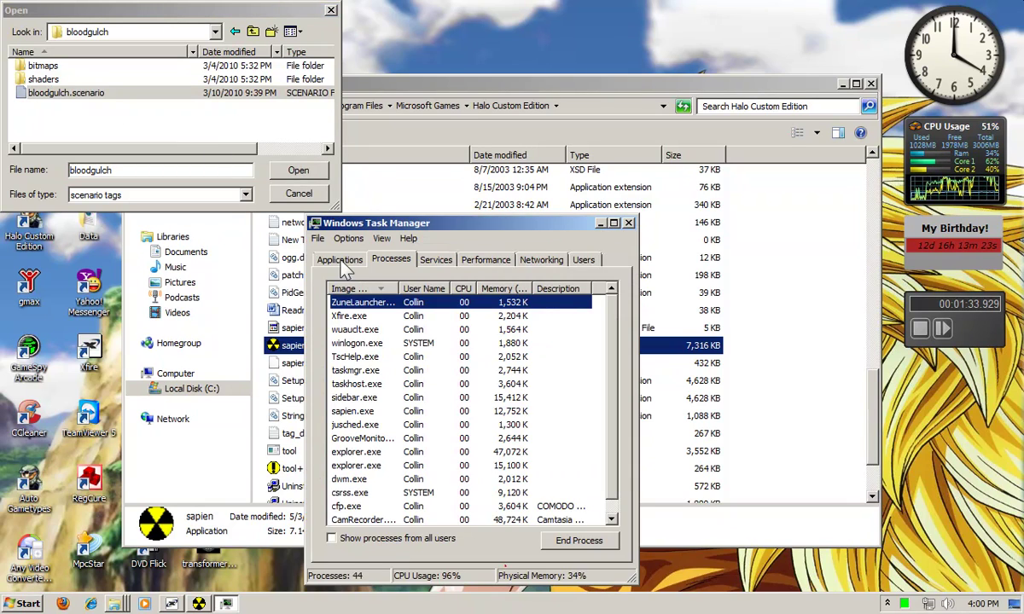
pyautogui.rightClick(352, 413)
pyautogui.click(381, 499)
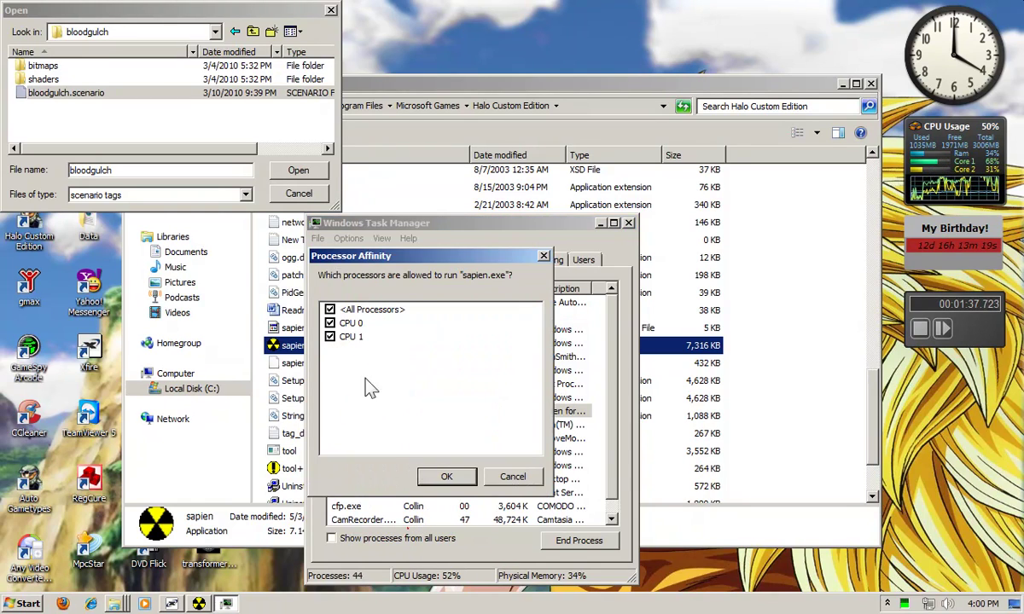
pyautogui.click(331, 337)
pyautogui.click(446, 476)
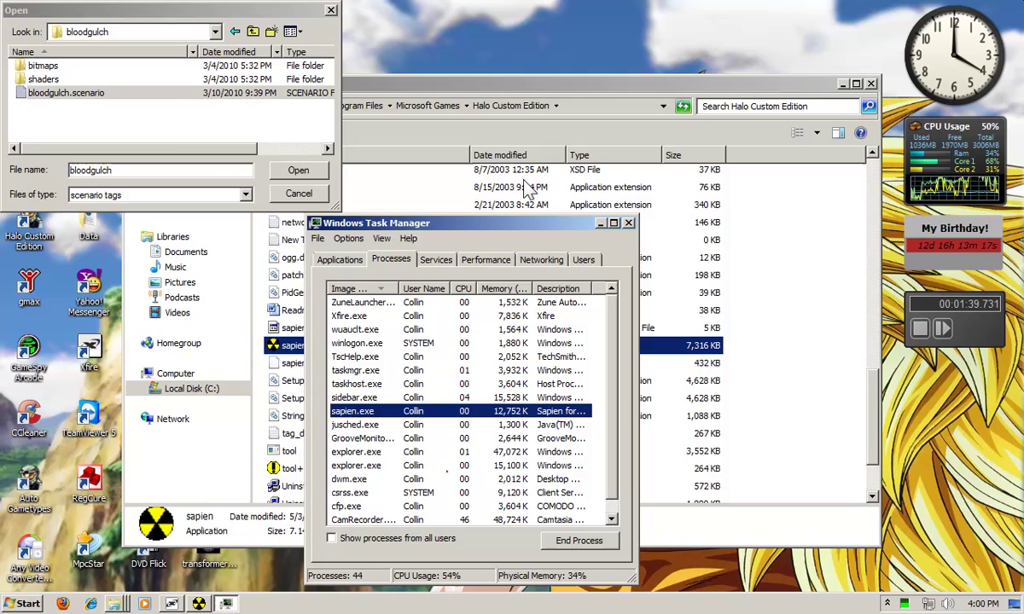
pyautogui.click(298, 169)
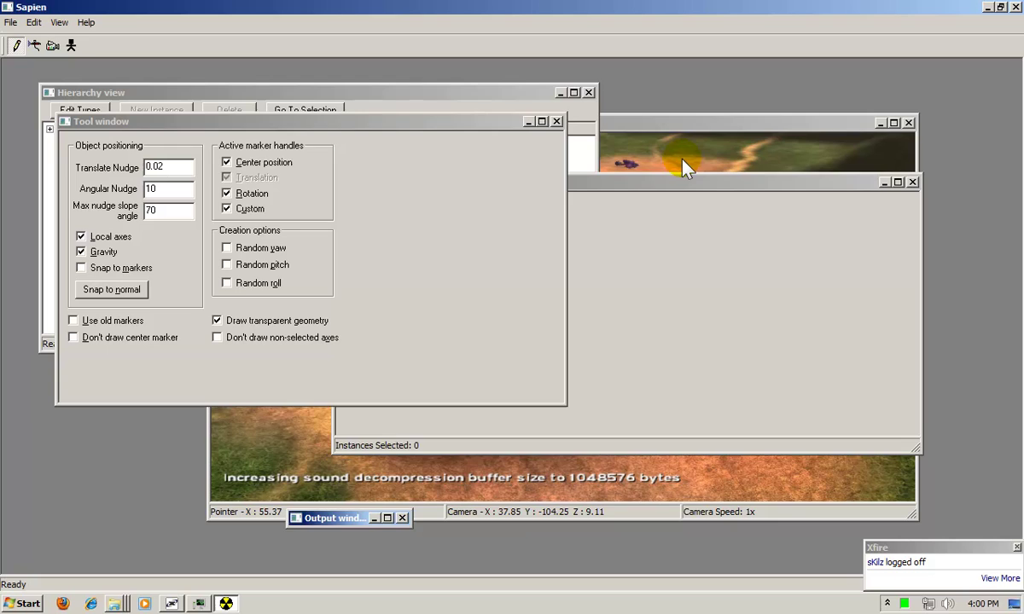
# Rearrange Sapien's windows: move the game view, minimize tool and output panels, reposition the hierarchy
pyautogui.click(673, 122)
pyautogui.moveTo(384, 125); pyautogui.dragTo(481, 77)
pyautogui.click(248, 122)
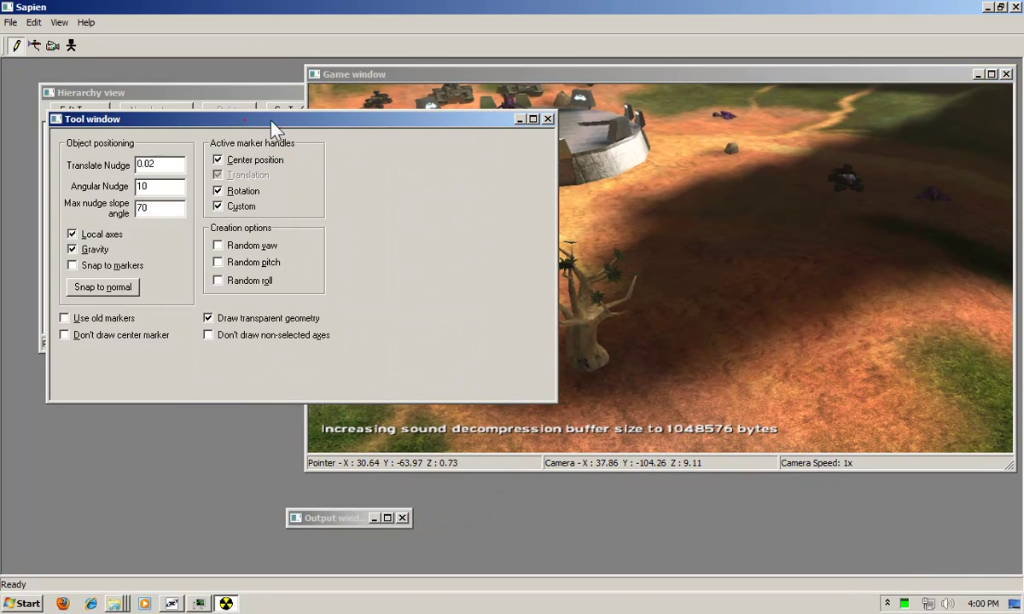
pyautogui.click(524, 120)
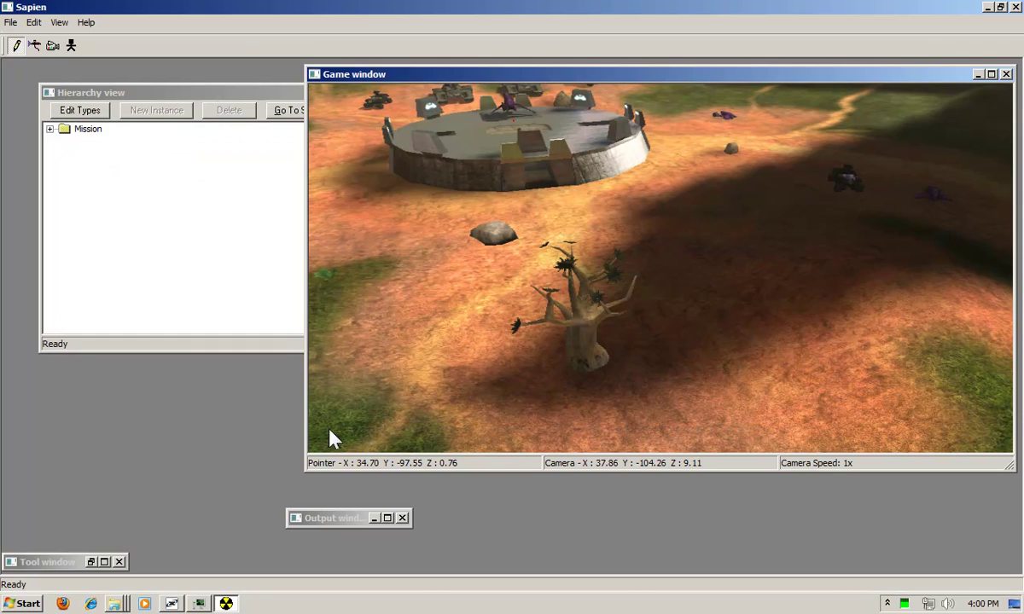
pyautogui.moveTo(322, 519); pyautogui.dragTo(165, 568)
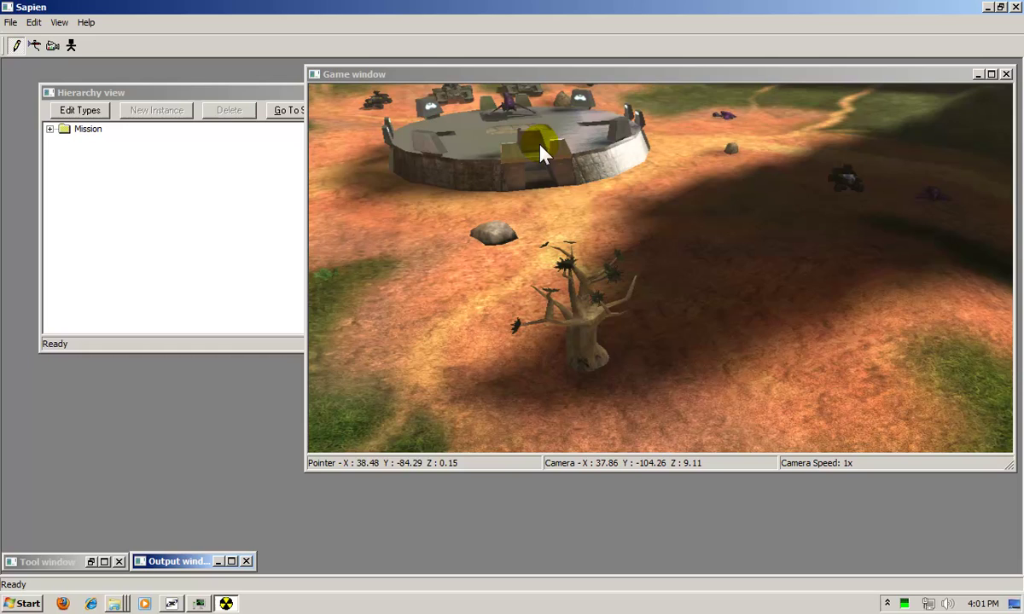
pyautogui.moveTo(181, 92); pyautogui.dragTo(137, 68)
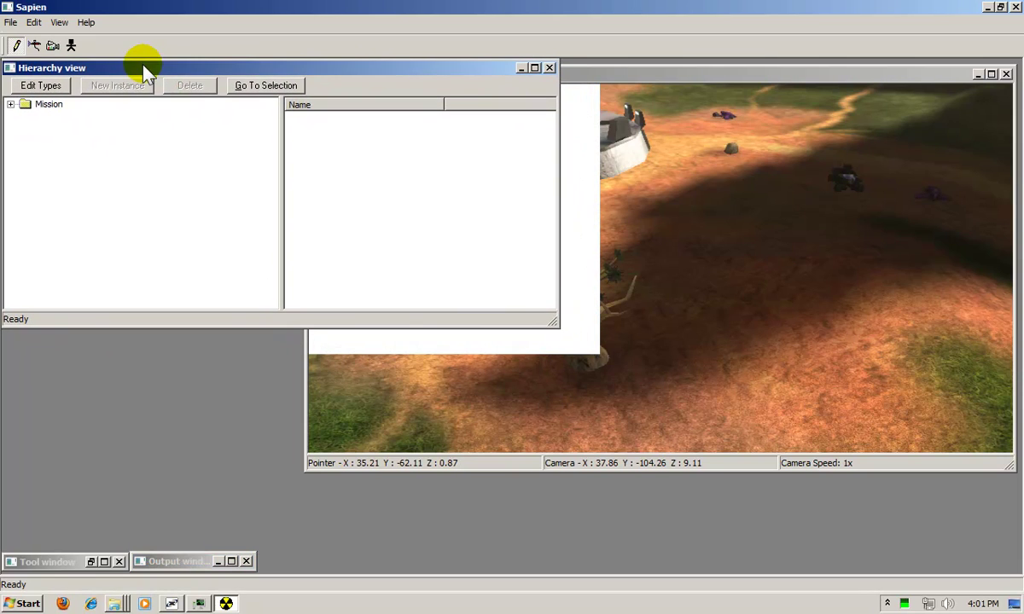
# In Edit Types, switch to the actor_variant class and browse into tags\characters
pyautogui.click(40, 86)
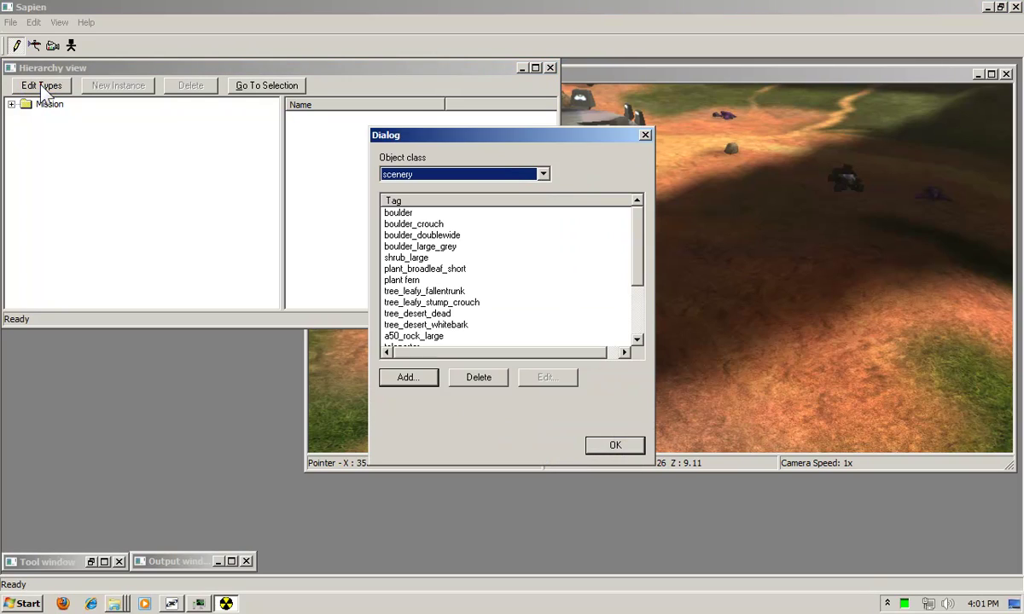
pyautogui.click(544, 174)
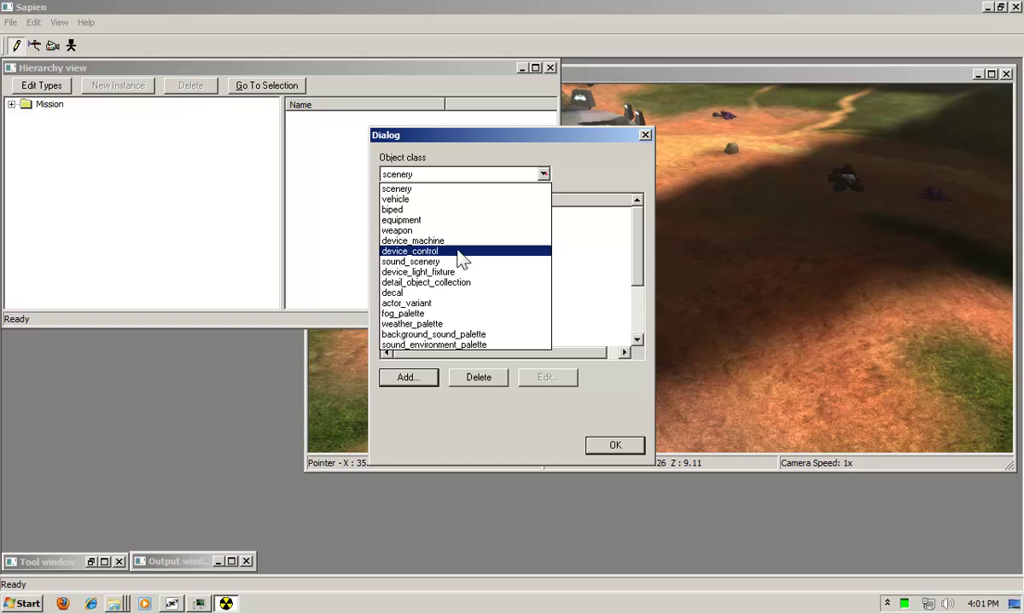
pyautogui.click(414, 305)
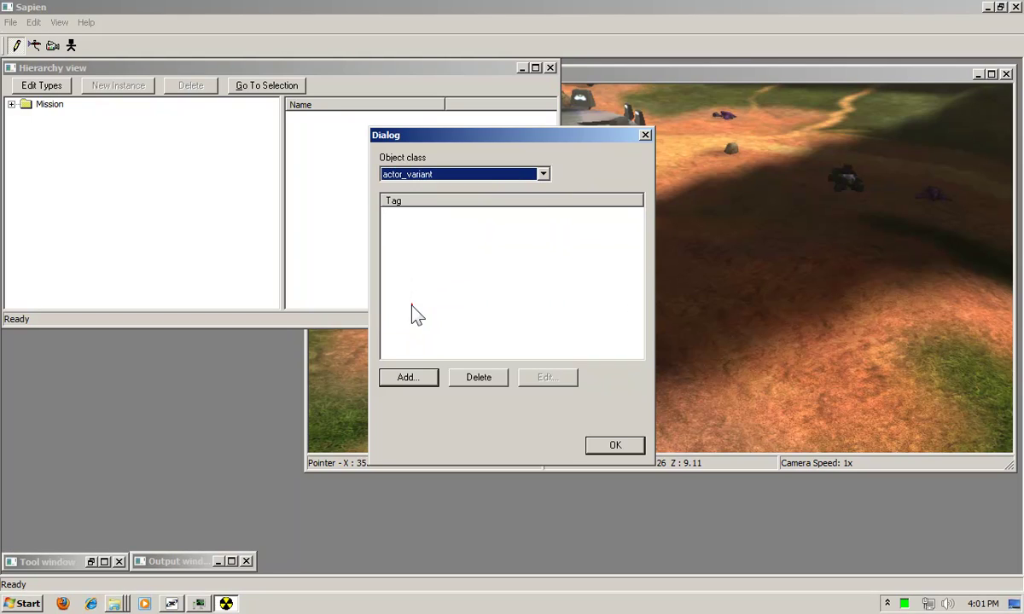
pyautogui.click(418, 382)
pyautogui.click(510, 176)
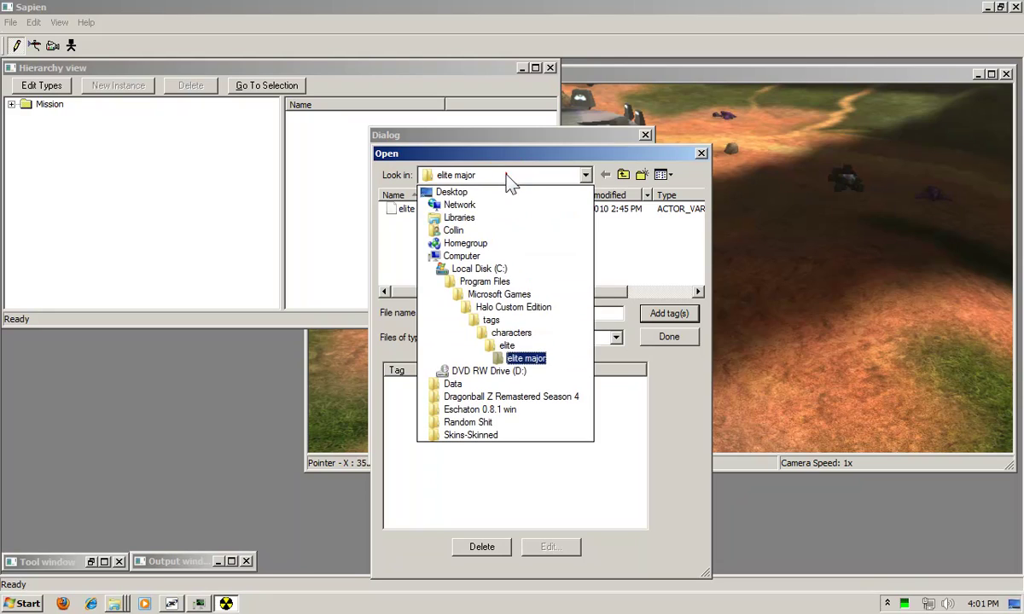
pyautogui.click(485, 320)
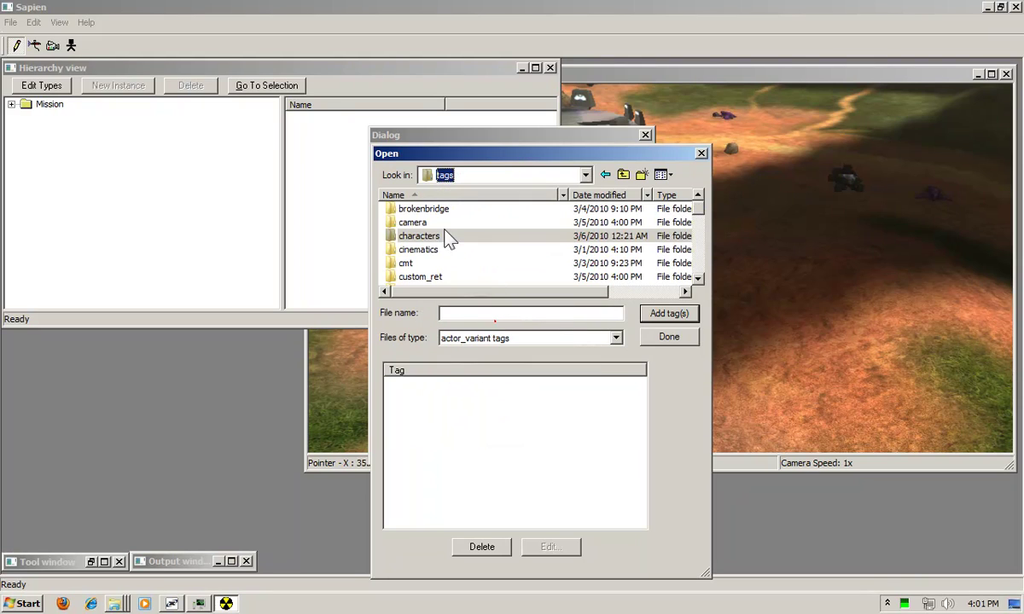
pyautogui.doubleClick(440, 238)
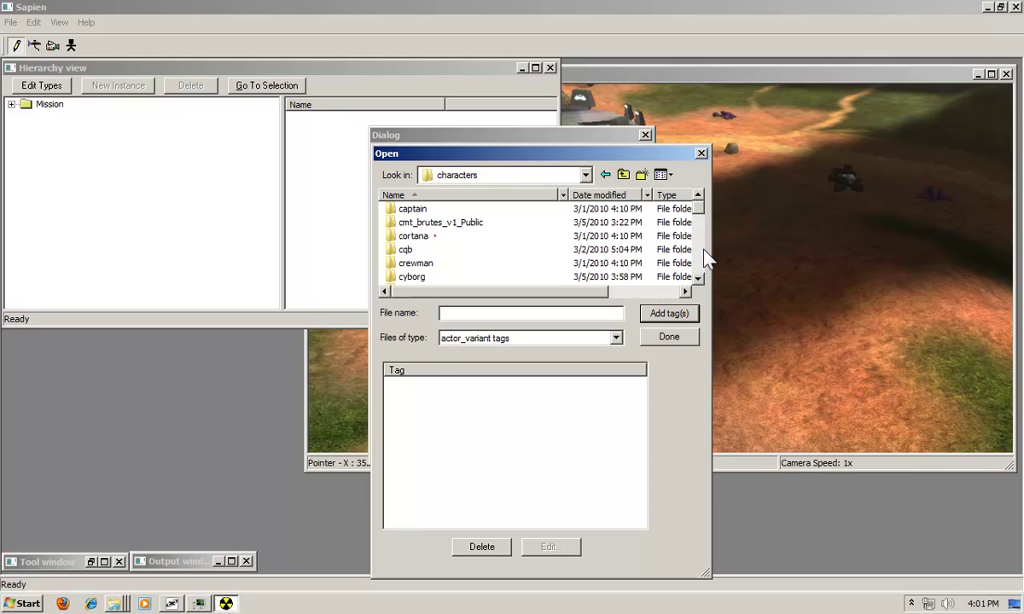
pyautogui.moveTo(705, 214)
pyautogui.mouseDown()
pyautogui.moveTo(700, 243)
pyautogui.moveTo(700, 229)
pyautogui.mouseUp()
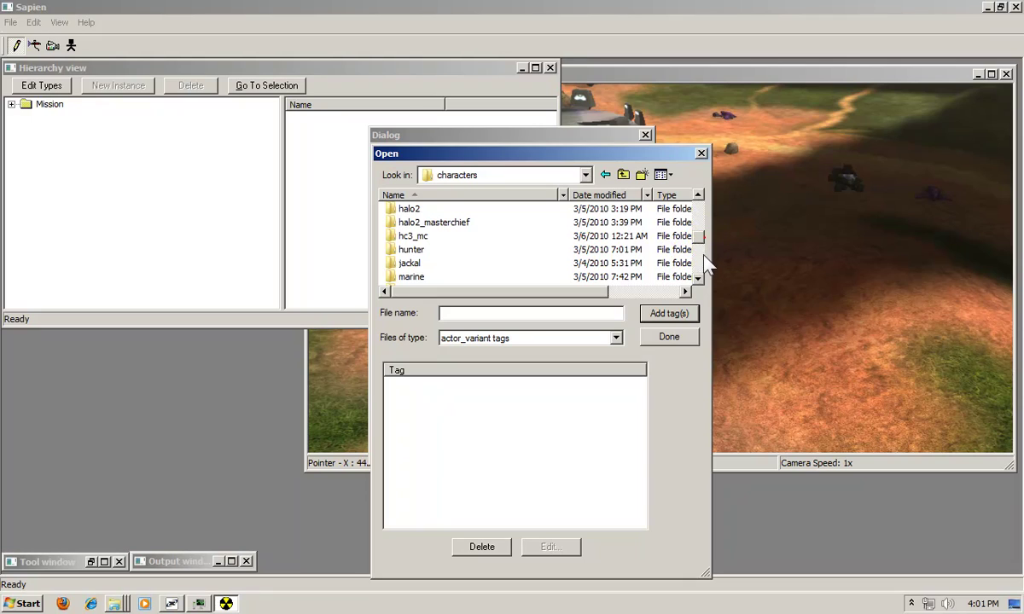
pyautogui.moveTo(702, 237); pyautogui.dragTo(697, 208)
# Add hunter major.actor_variant from the hunter folder and confirm the types list
pyautogui.click(408, 239)
pyautogui.click(401, 249)
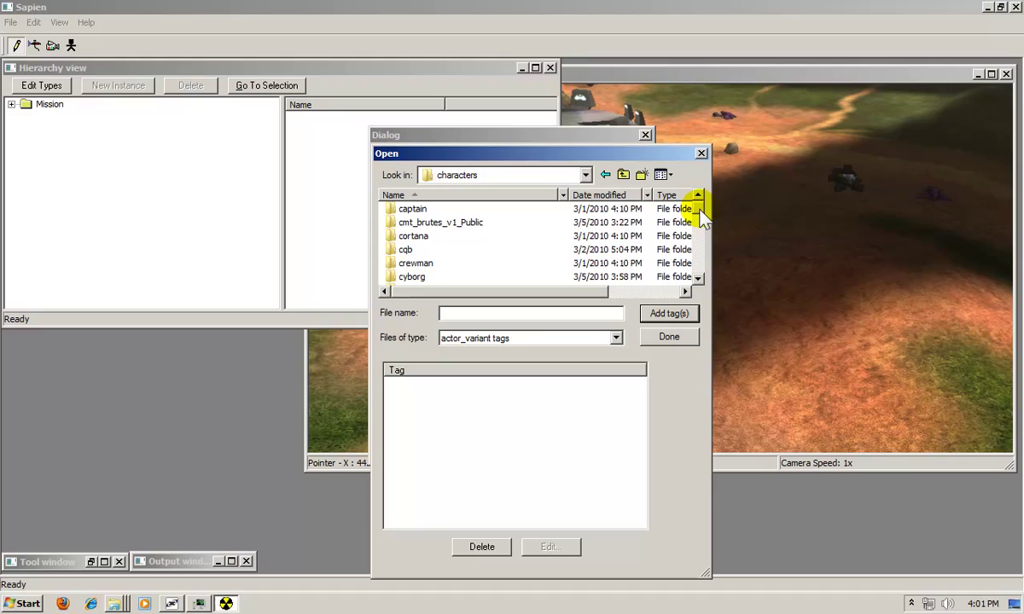
pyautogui.moveTo(700, 213); pyautogui.dragTo(708, 247)
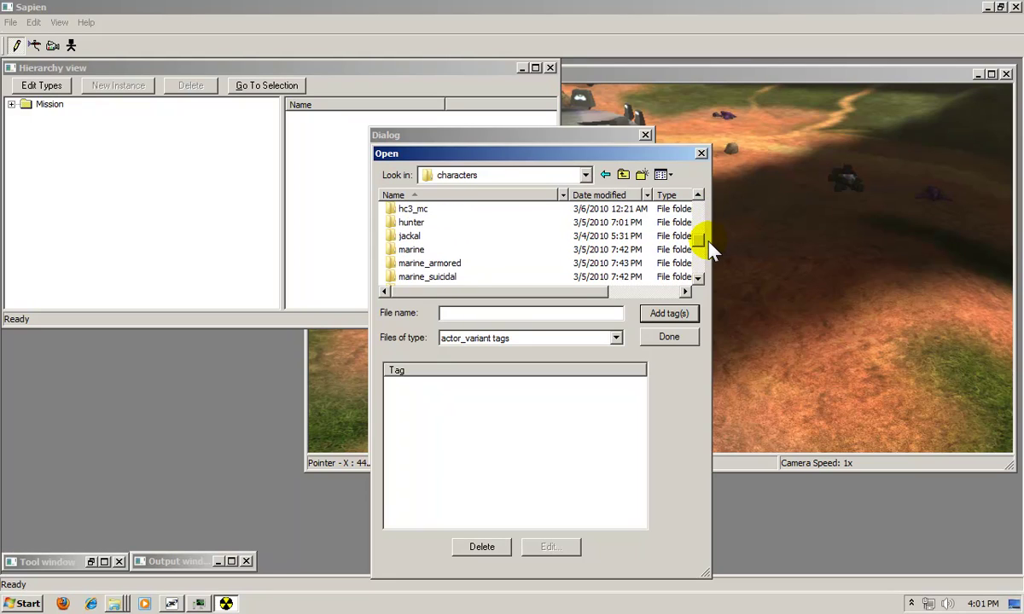
pyautogui.doubleClick(407, 221)
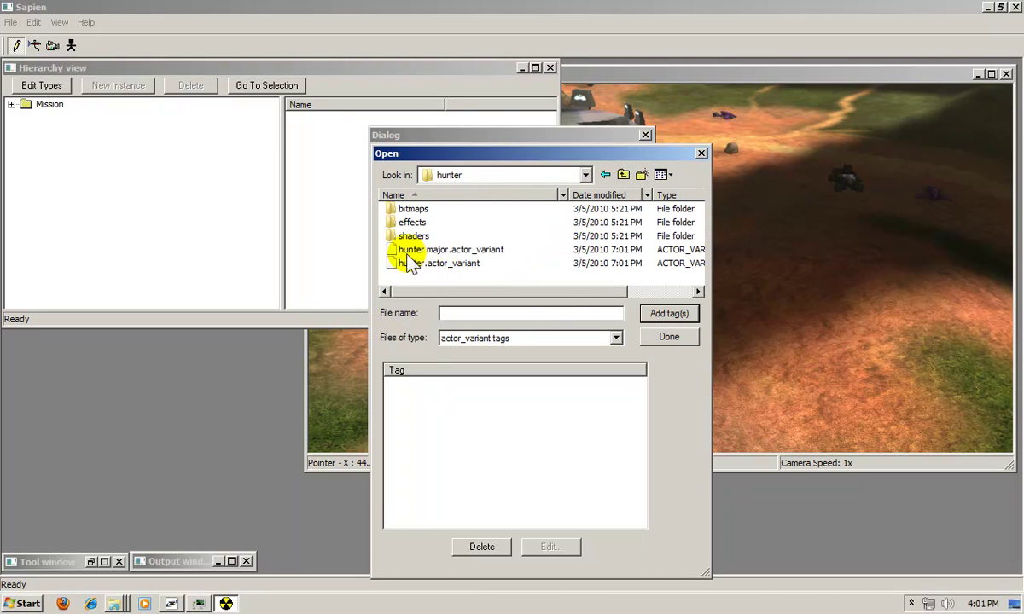
pyautogui.click(435, 249)
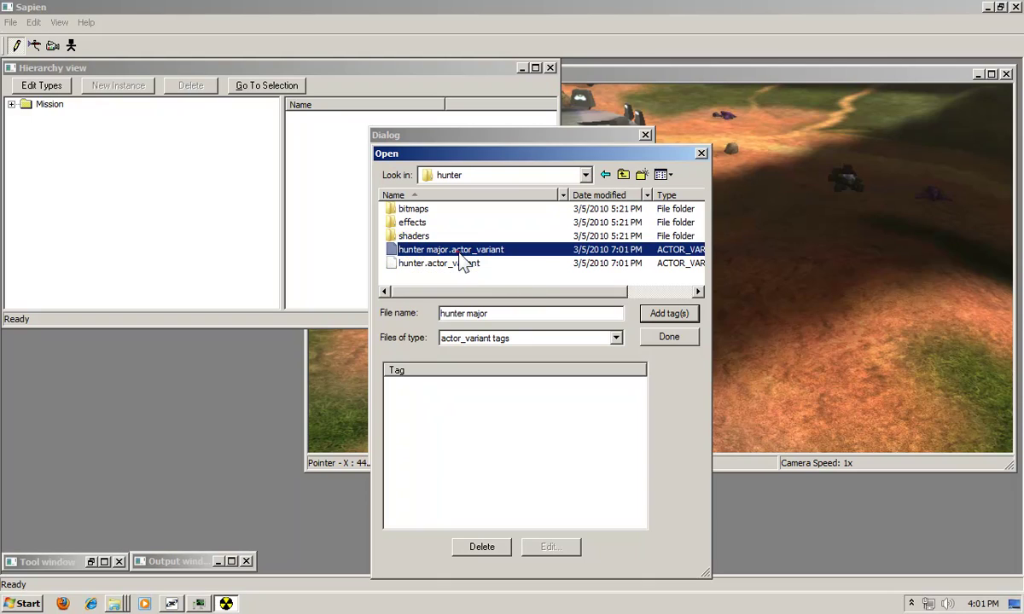
pyautogui.click(670, 315)
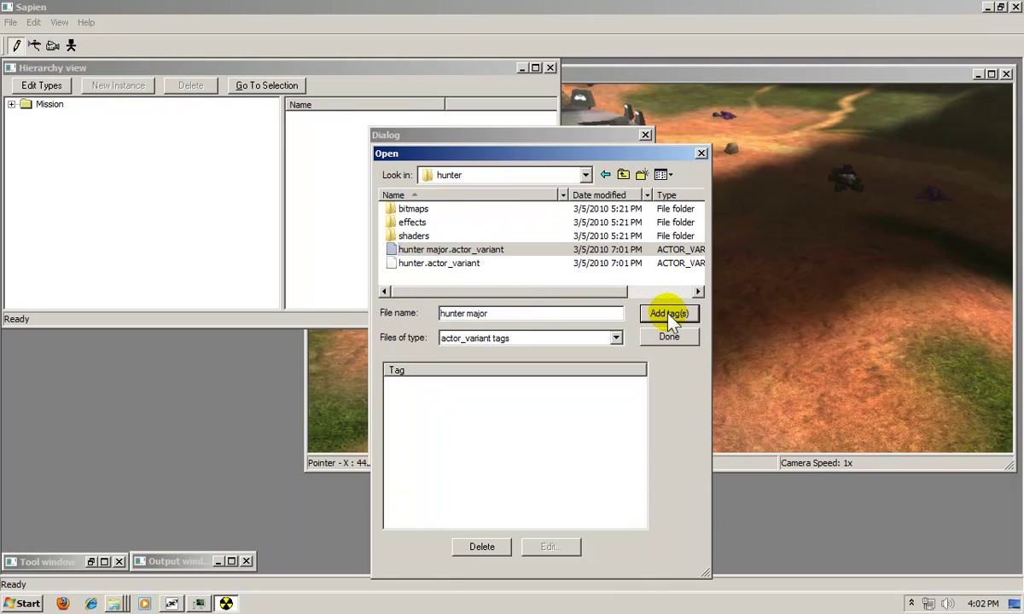
pyautogui.doubleClick(431, 249)
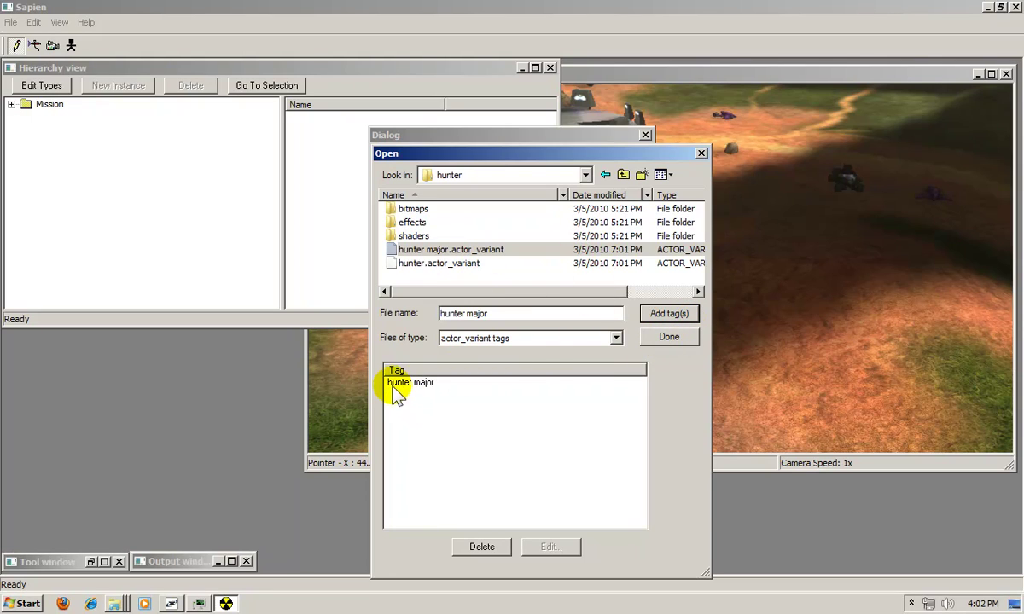
pyautogui.click(670, 339)
pyautogui.click(619, 446)
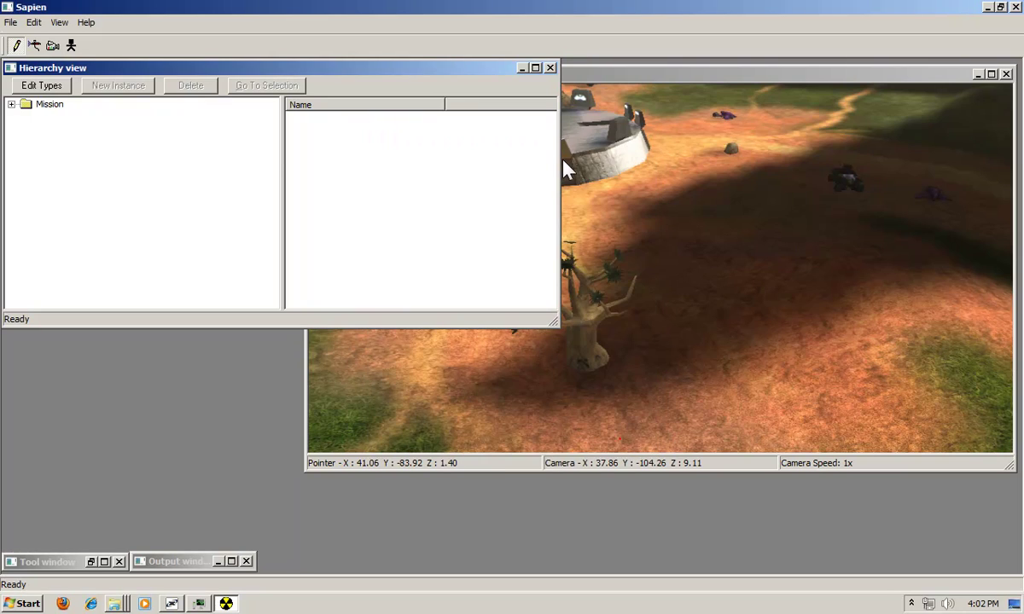
# Create a new encounter under Mission > AI > Encounters and select encounter_block_0
pyautogui.click(11, 104)
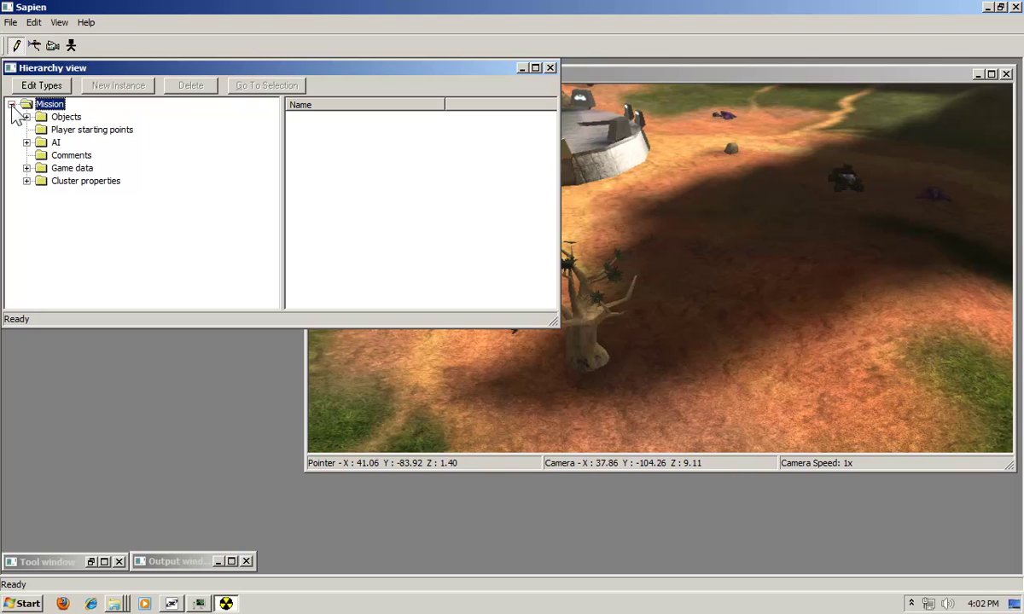
pyautogui.click(26, 143)
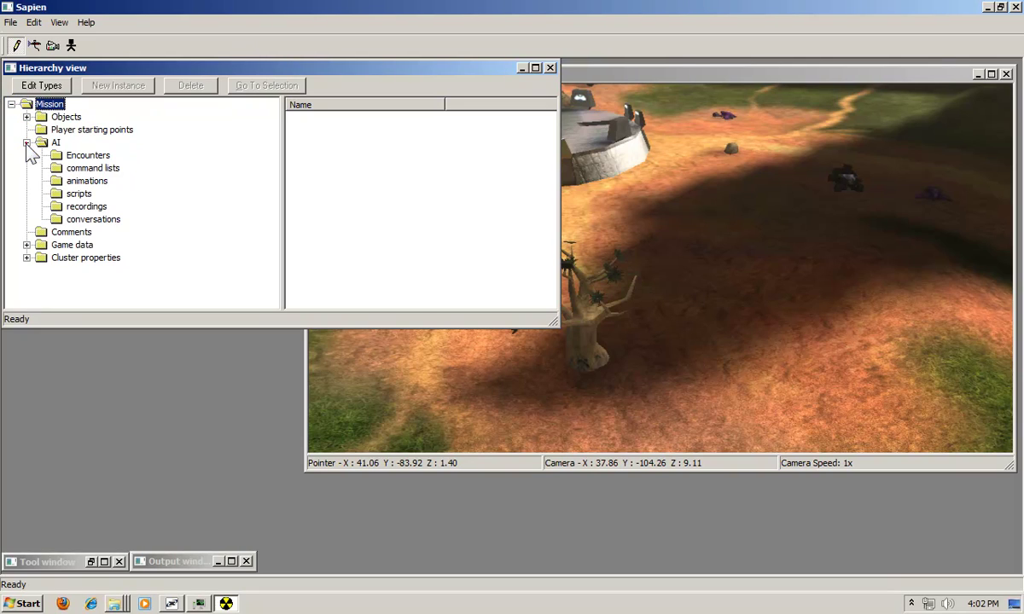
pyautogui.click(88, 157)
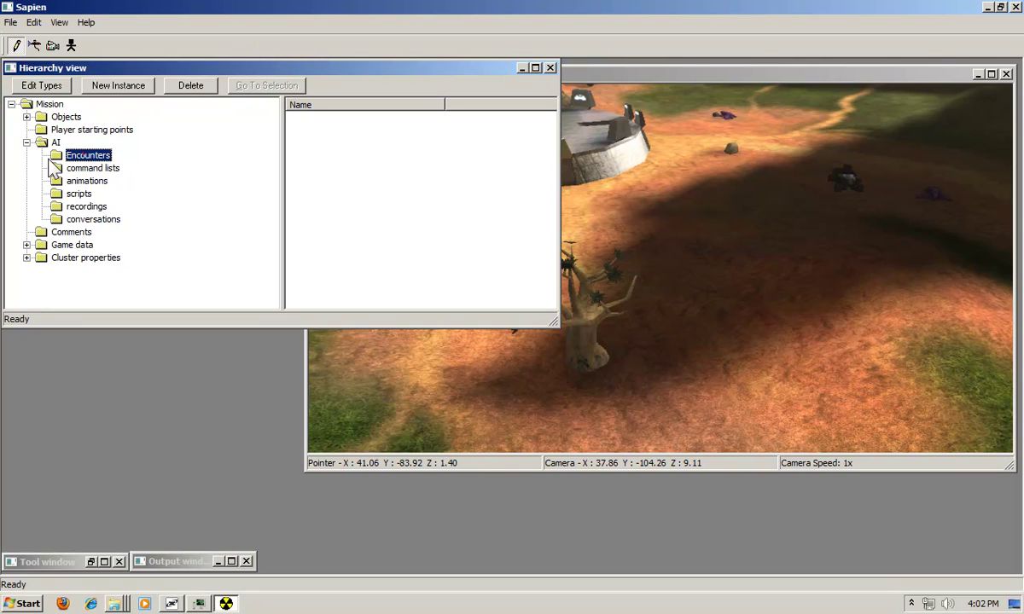
pyautogui.click(121, 89)
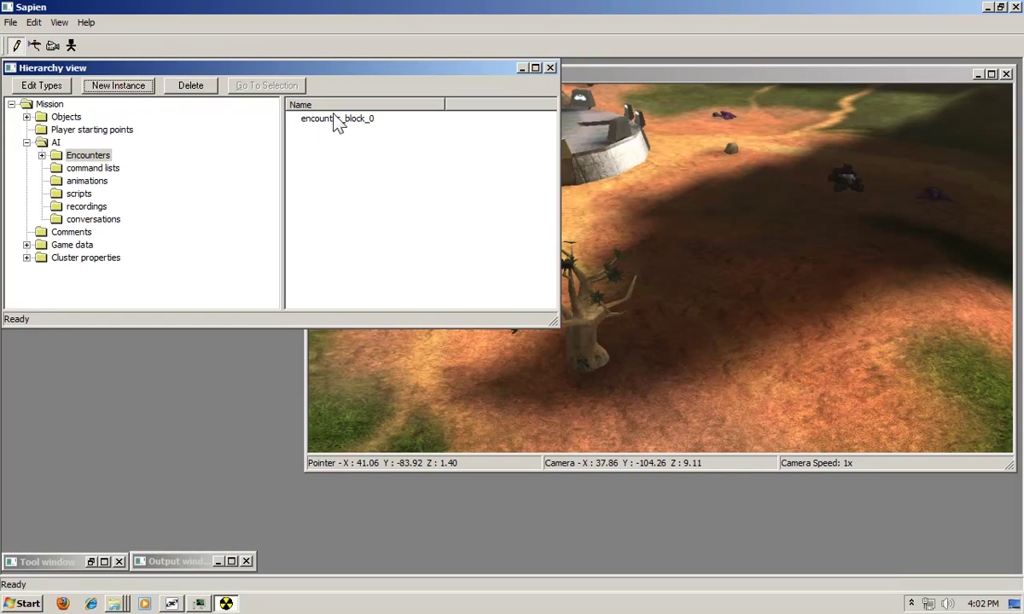
pyautogui.click(293, 128)
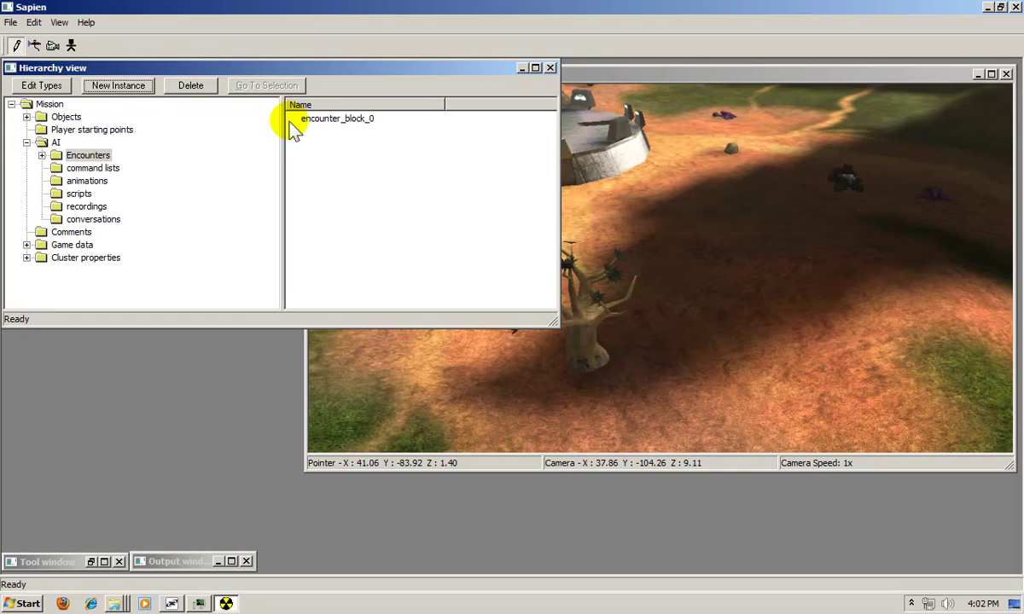
pyautogui.click(354, 122)
# Rename the encounter to 'Hunters' and tick respawn enabled in its properties
pyautogui.moveTo(628, 71); pyautogui.dragTo(795, 174)
pyautogui.click(418, 331)
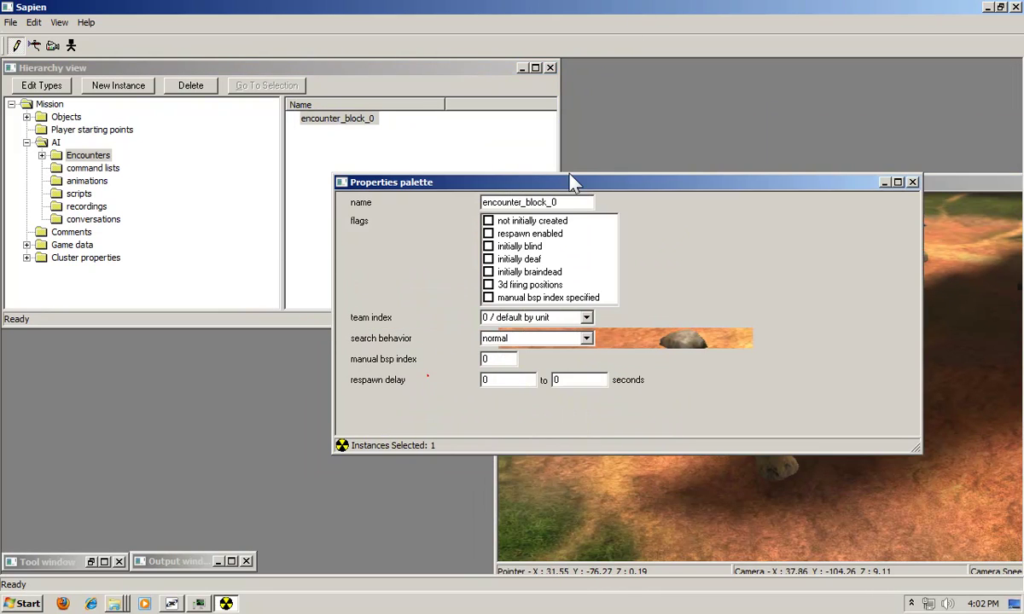
pyautogui.moveTo(572, 182); pyautogui.dragTo(237, 347)
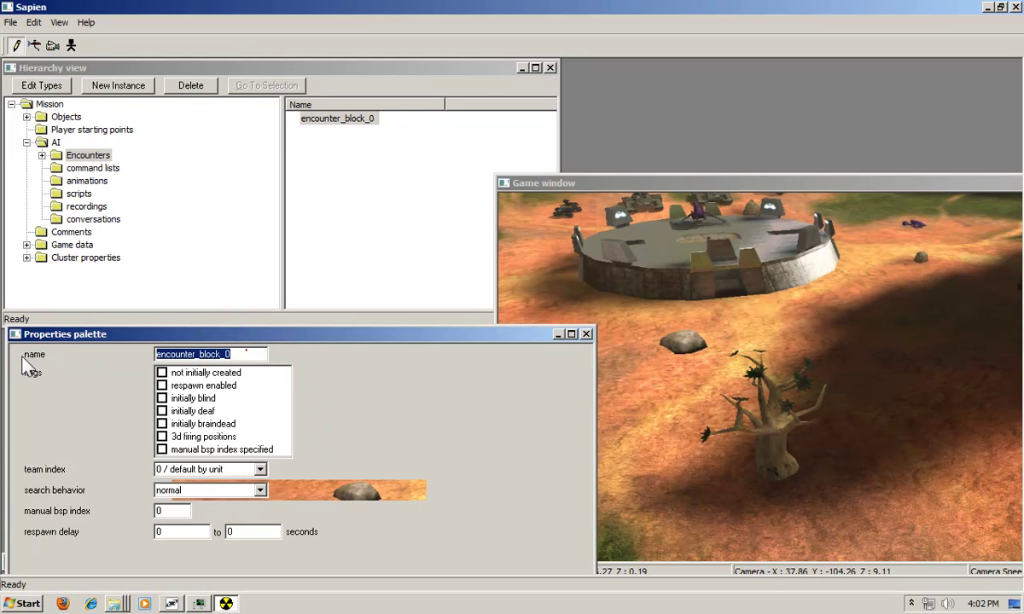
pyautogui.write('Hunters')
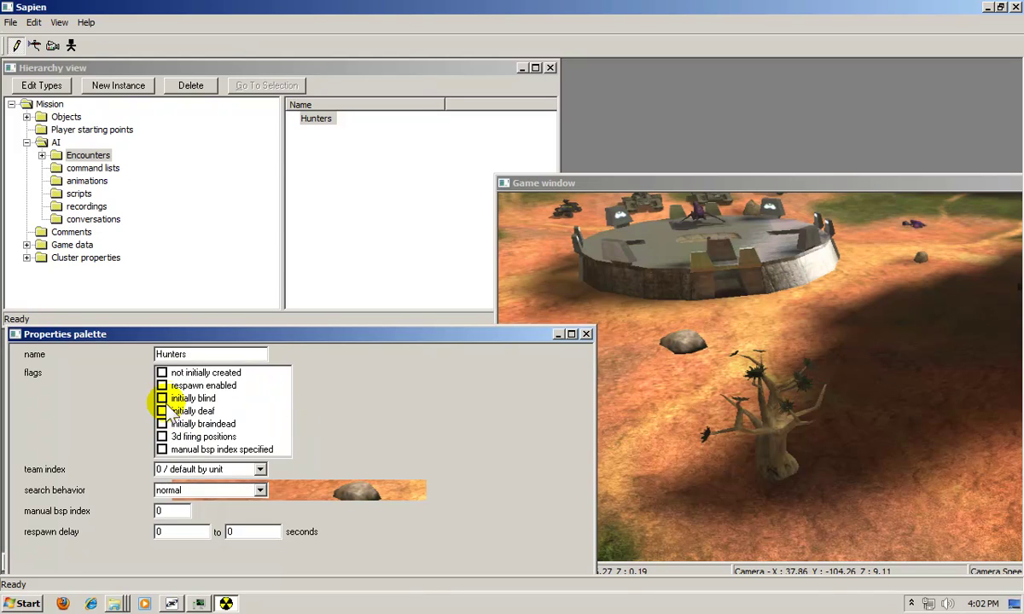
pyautogui.click(162, 387)
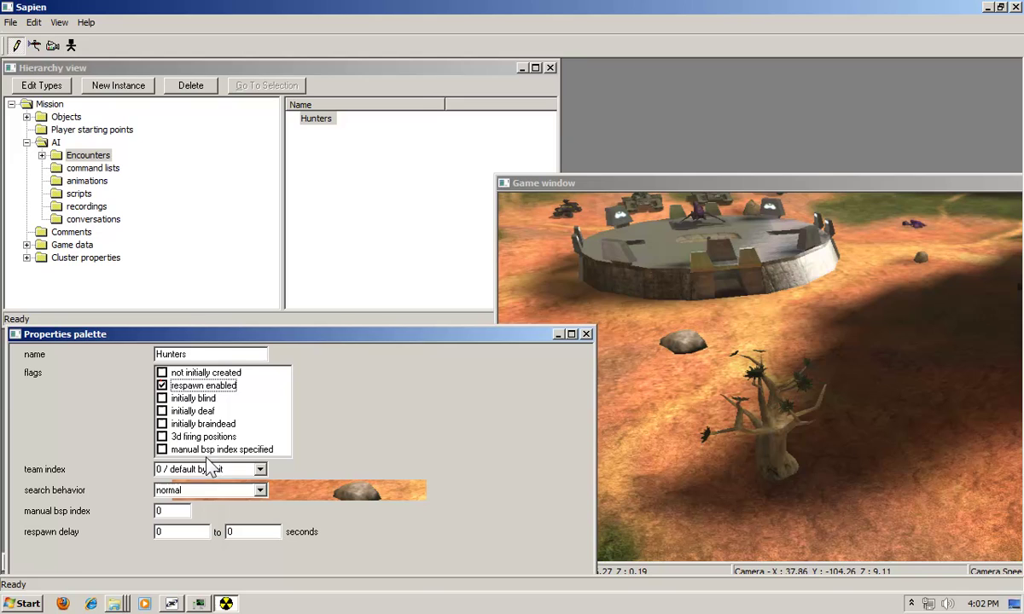
pyautogui.click(318, 303)
pyautogui.click(339, 339)
pyautogui.moveTo(339, 339); pyautogui.dragTo(386, 138)
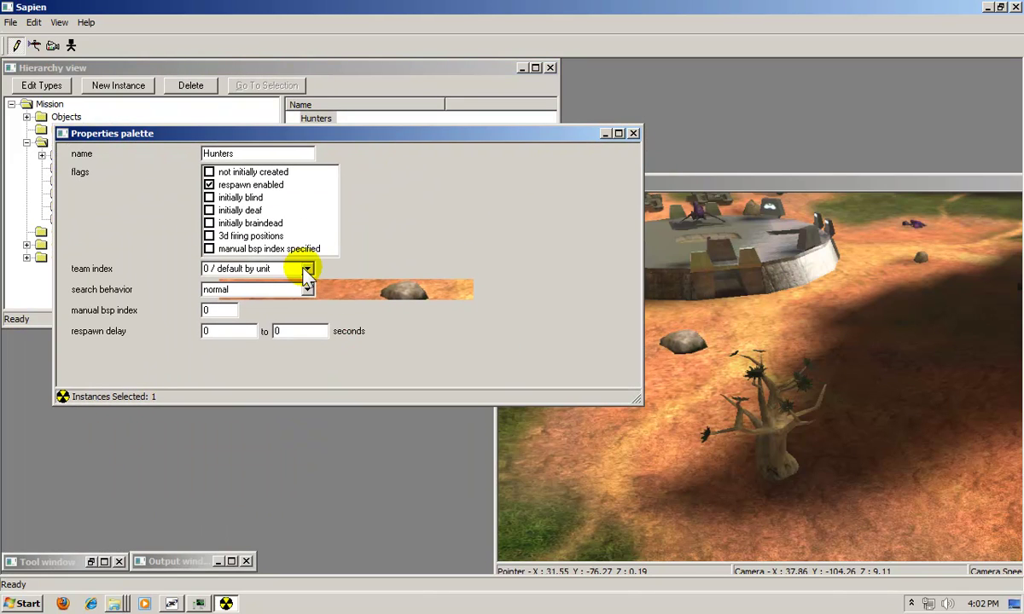
# Keep team index at default by unit and set search behavior to tenacious
pyautogui.click(306, 269)
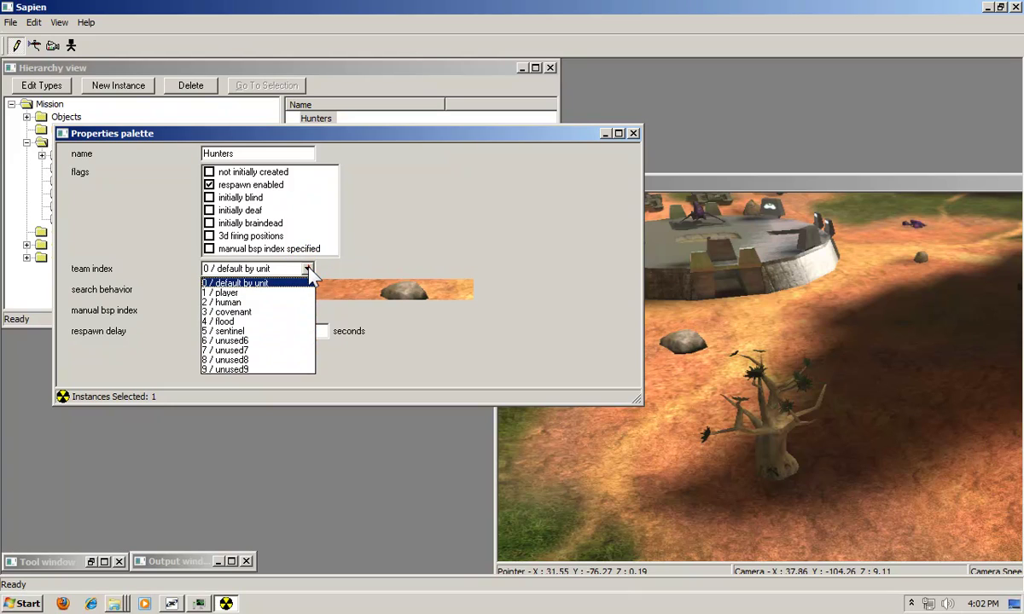
pyautogui.click(308, 268)
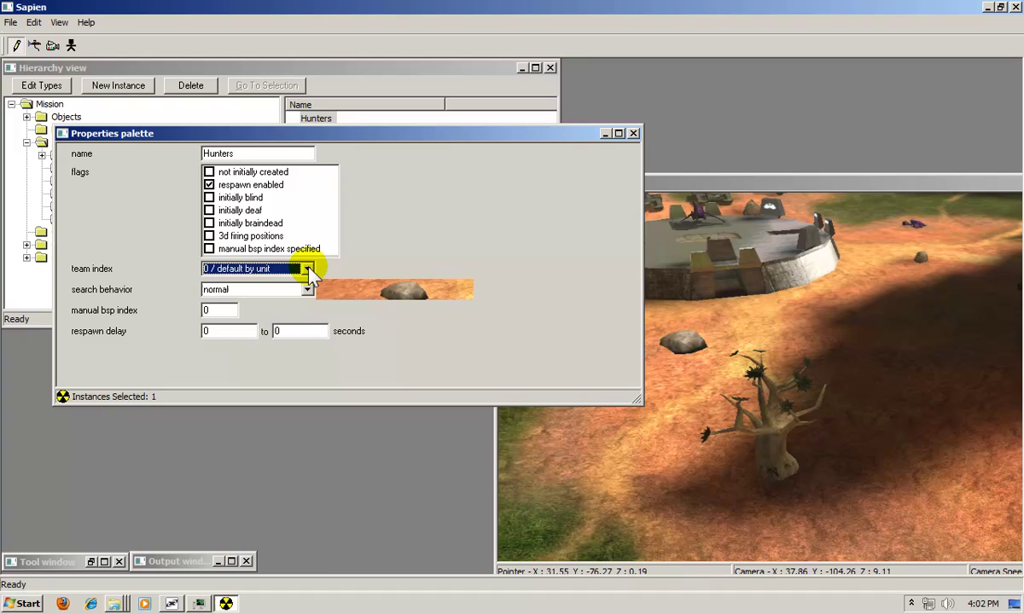
pyautogui.click(308, 269)
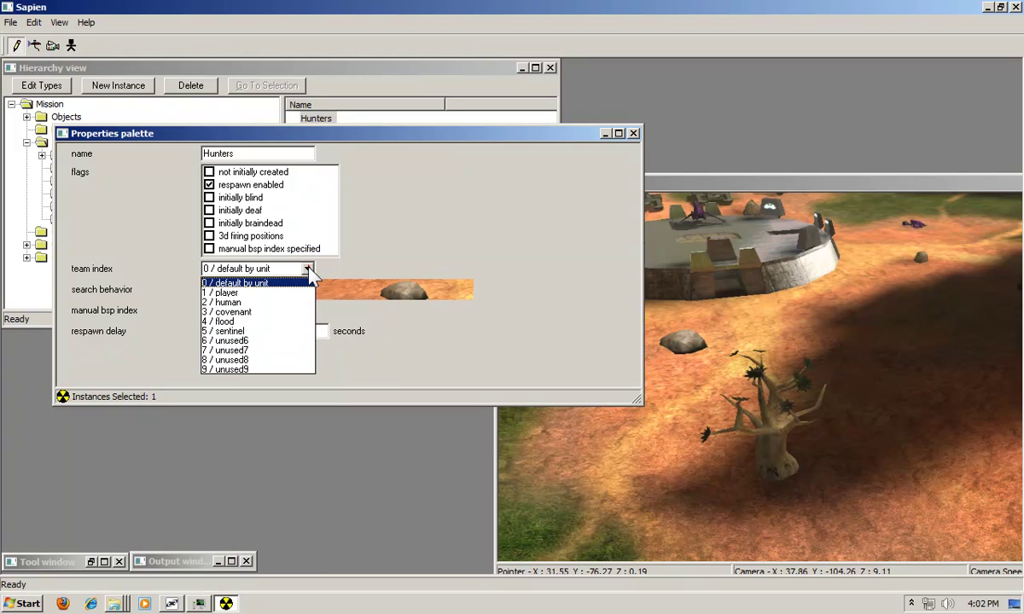
pyautogui.click(213, 294)
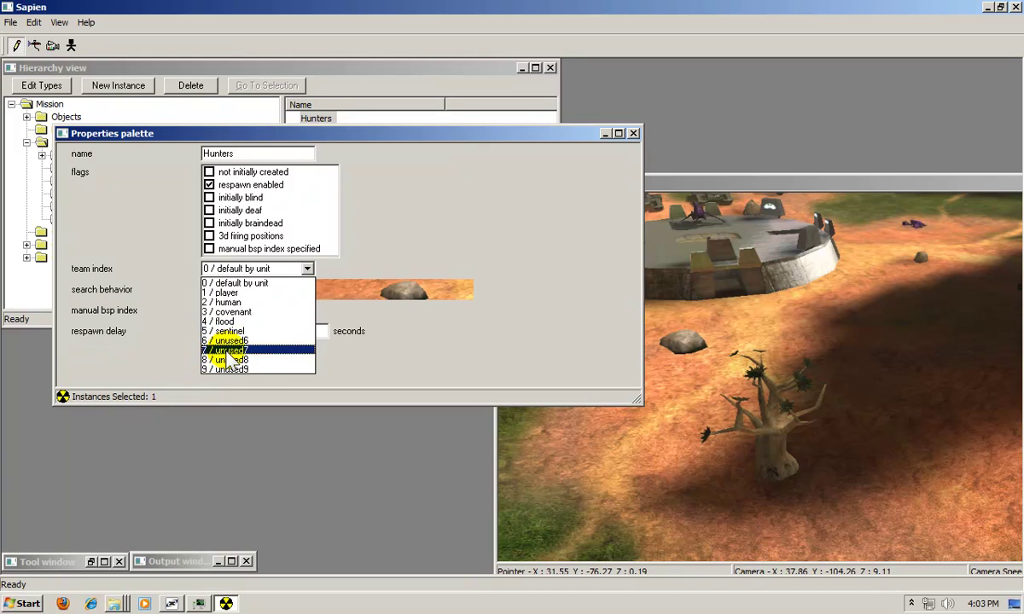
pyautogui.click(243, 283)
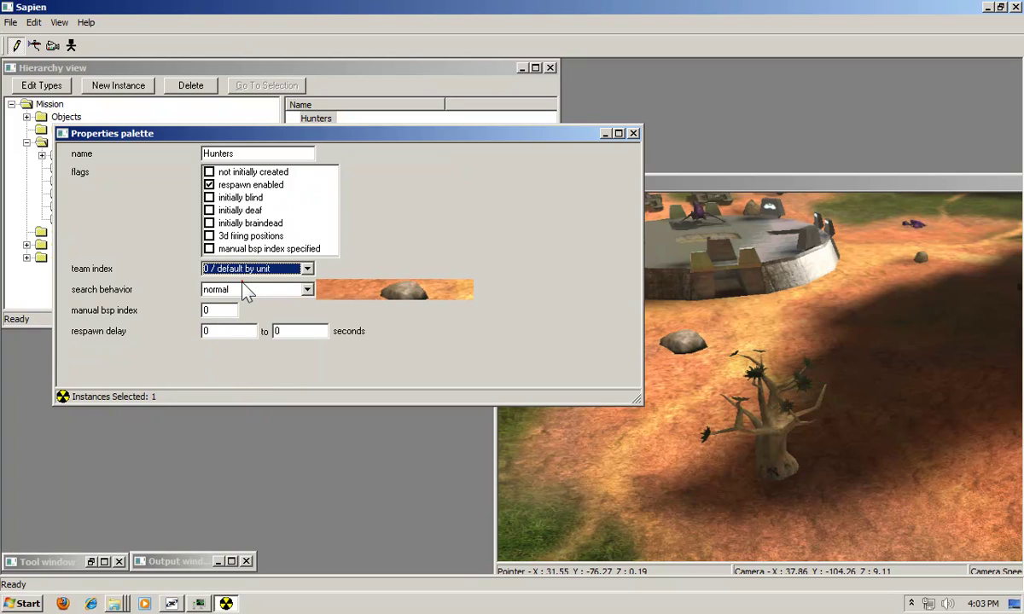
pyautogui.click(243, 290)
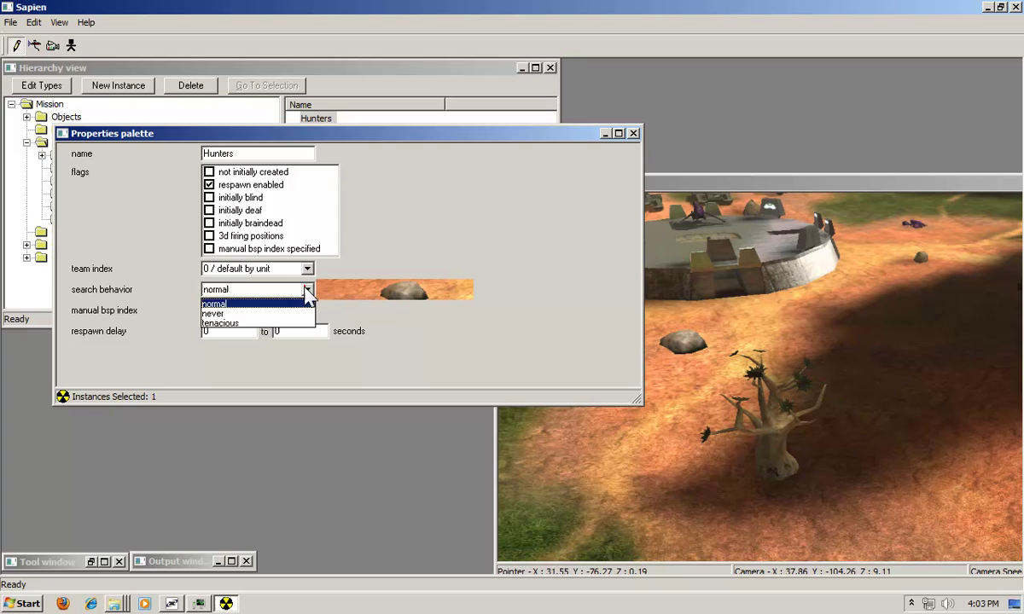
pyautogui.click(224, 324)
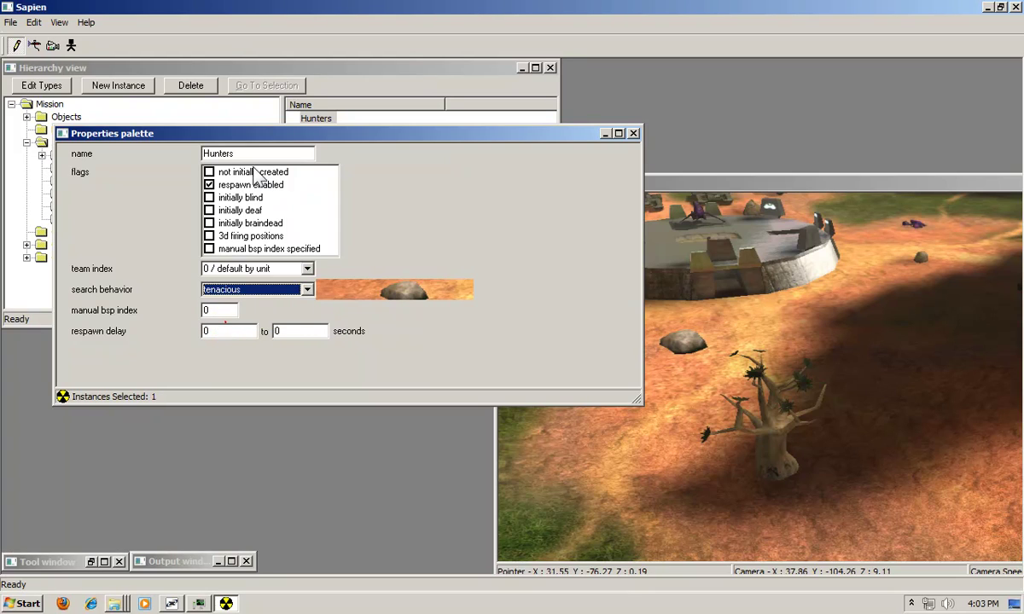
pyautogui.moveTo(218, 135); pyautogui.dragTo(435, 241)
# Create a new squad under Encounters > Hunters > Squads
pyautogui.click(271, 63)
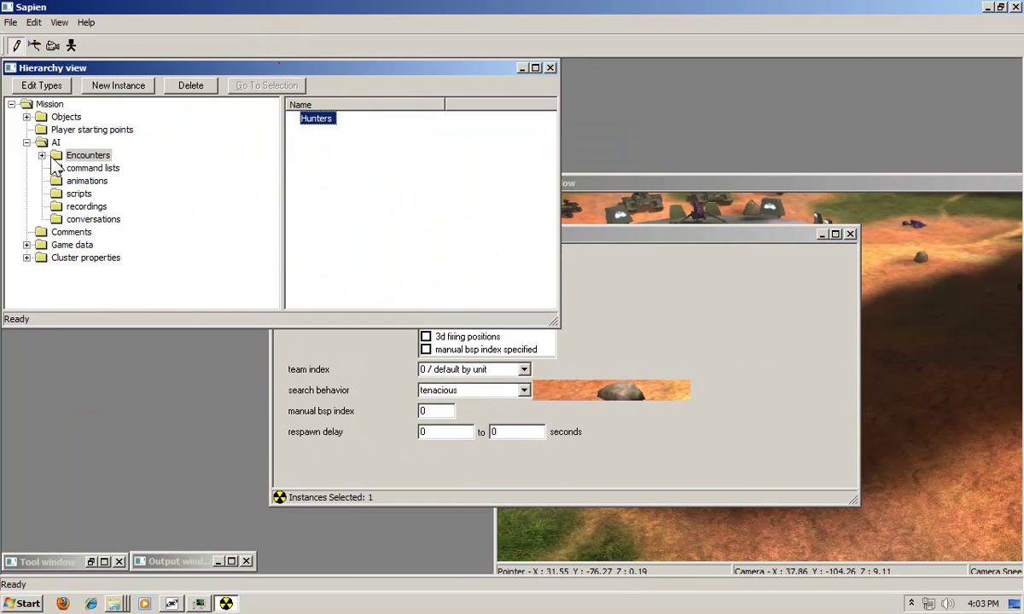
pyautogui.click(56, 156)
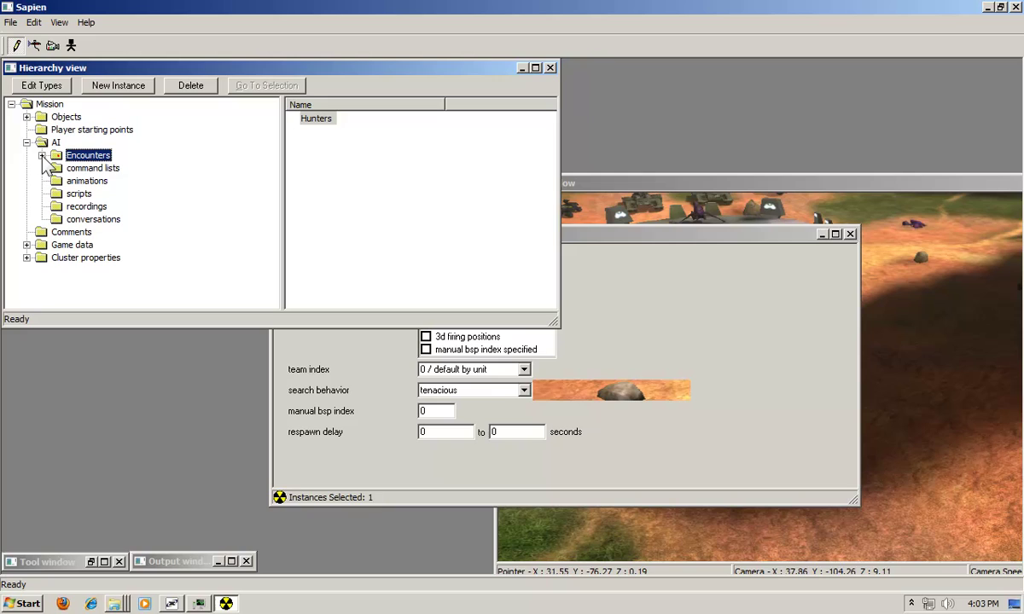
pyautogui.click(41, 156)
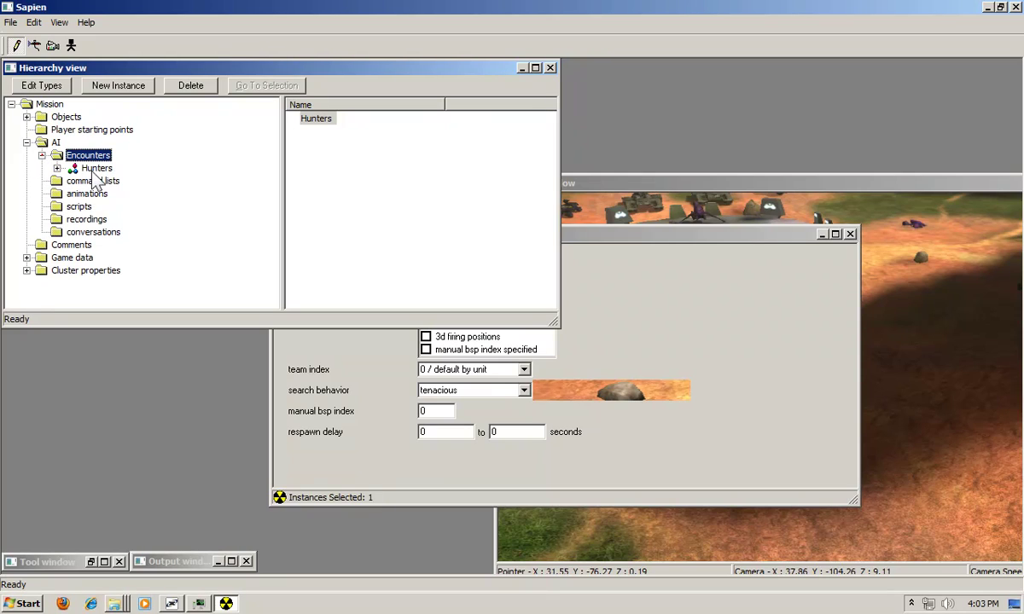
pyautogui.click(101, 169)
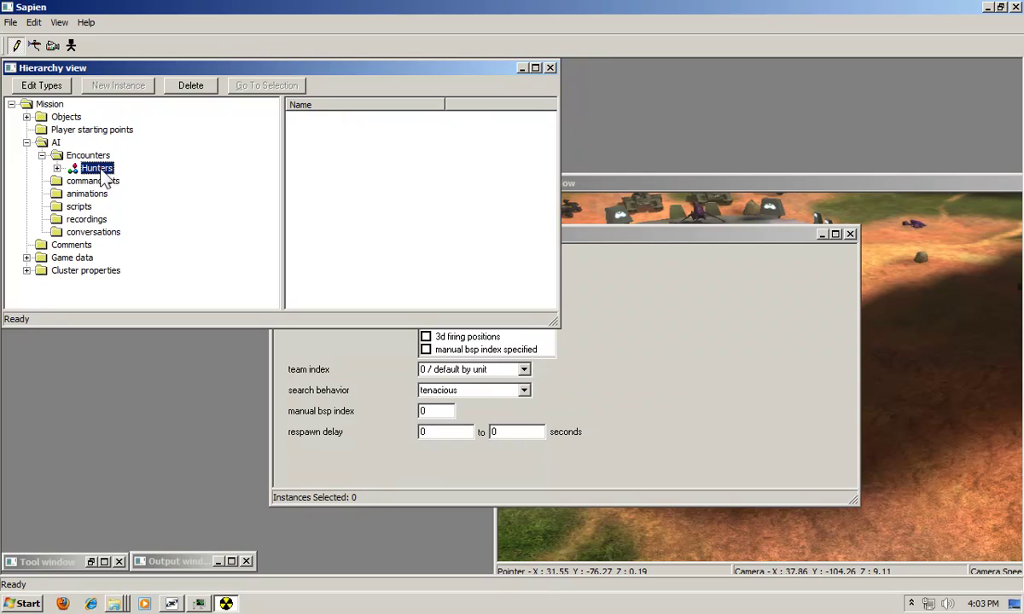
pyautogui.click(56, 168)
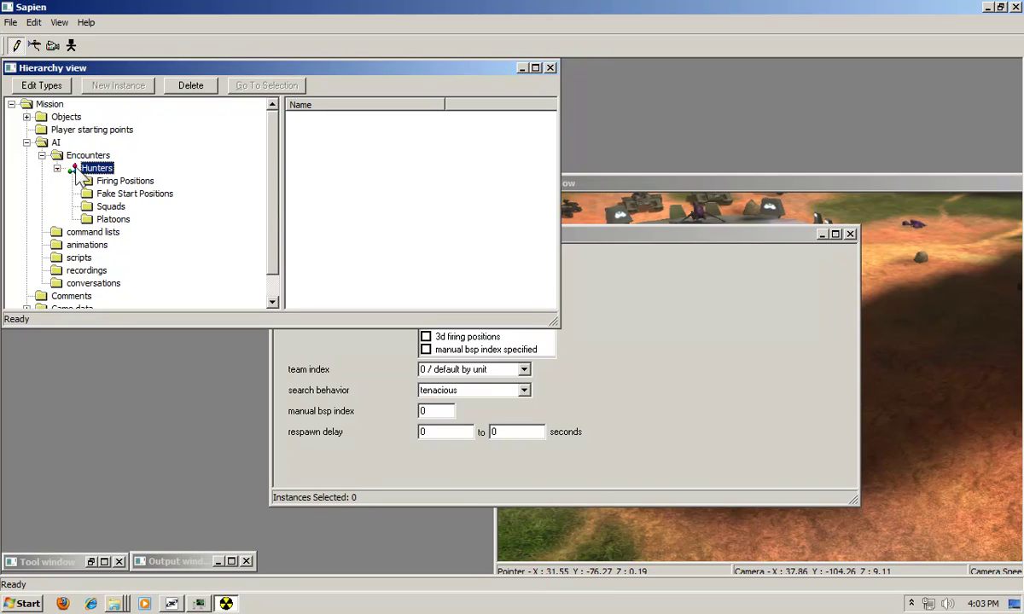
pyautogui.click(110, 208)
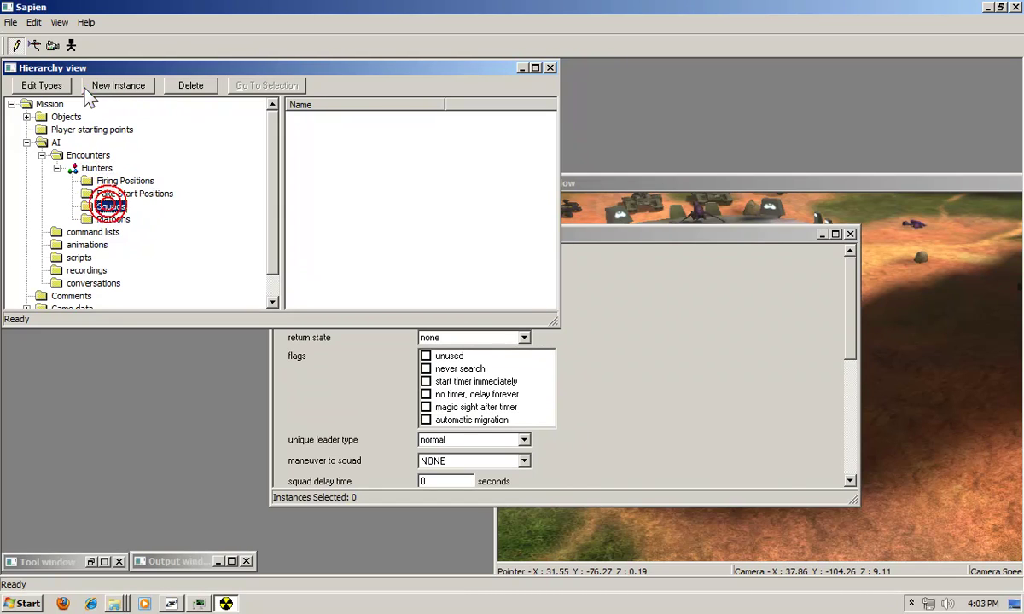
pyautogui.click(117, 86)
# Rename squads_block_0 to 'Hunters' in its properties
pyautogui.click(306, 123)
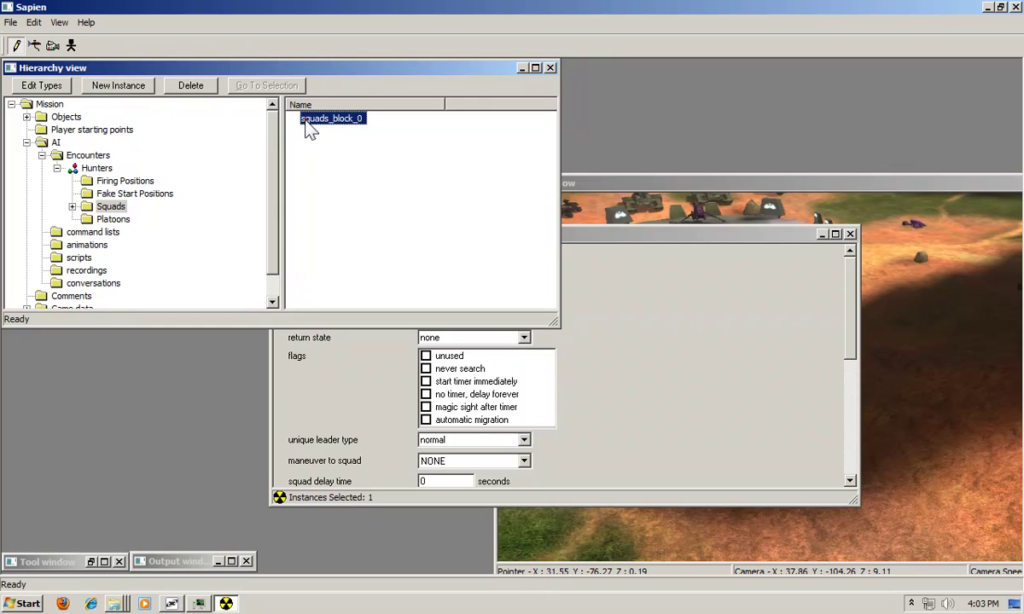
pyautogui.click(606, 235)
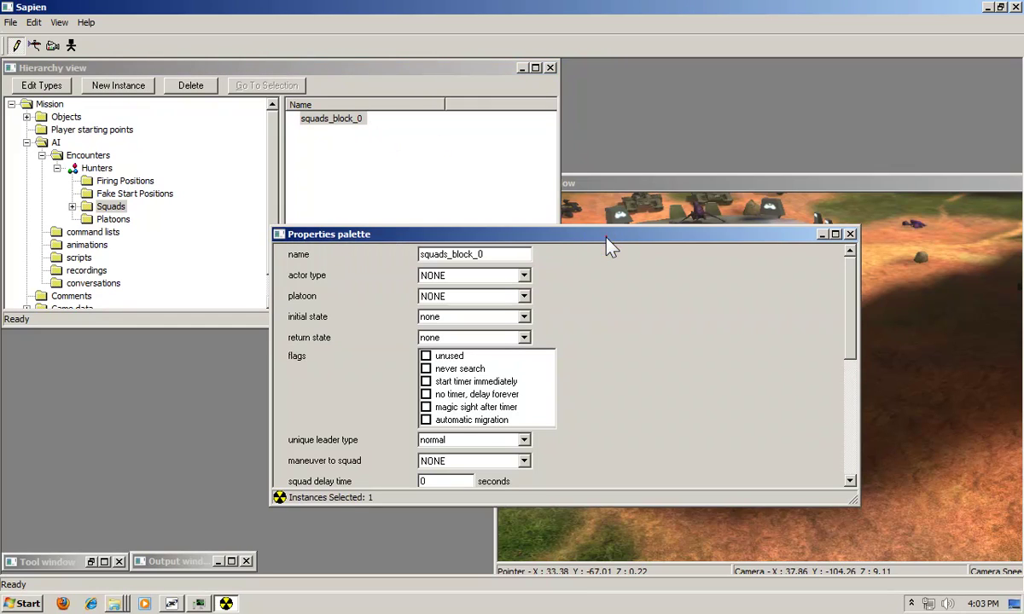
pyautogui.click(511, 260)
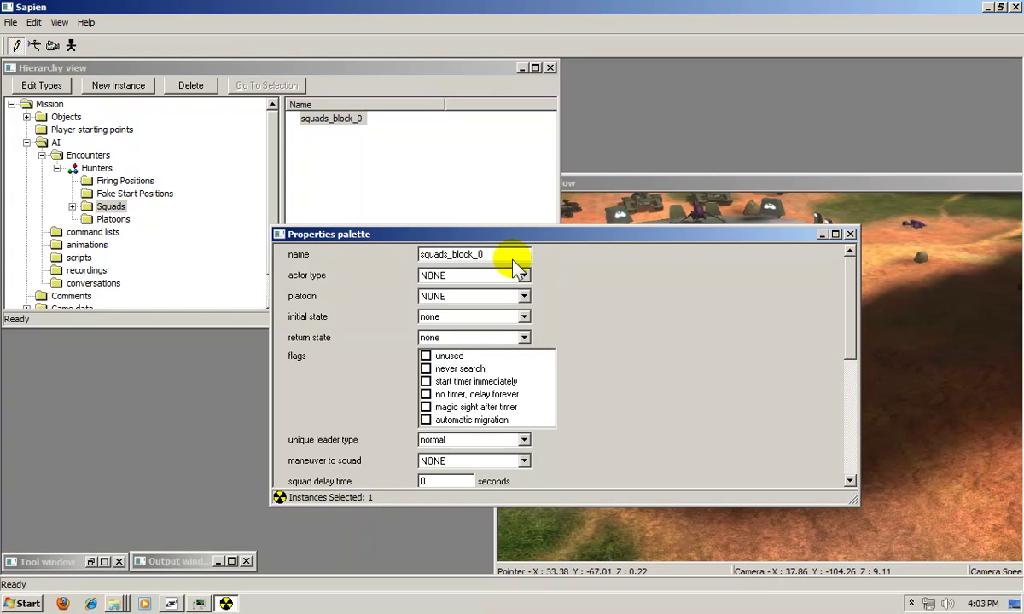
pyautogui.moveTo(514, 260); pyautogui.dragTo(264, 300)
pyautogui.write('Hunters')
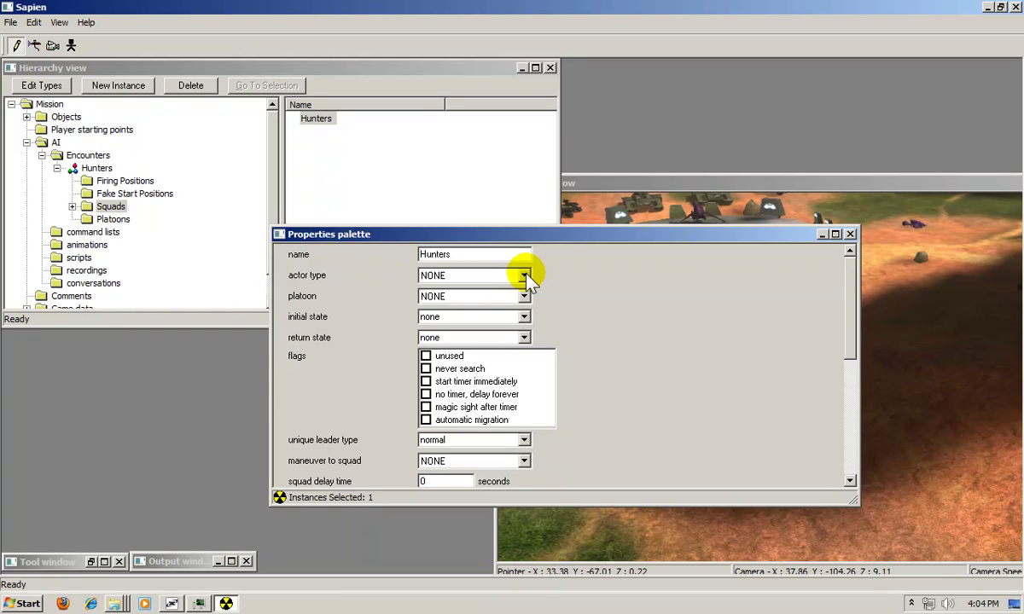
# Set the squad's actor type to hunter major, initial state guarding, return state moving - randomly
pyautogui.click(525, 276)
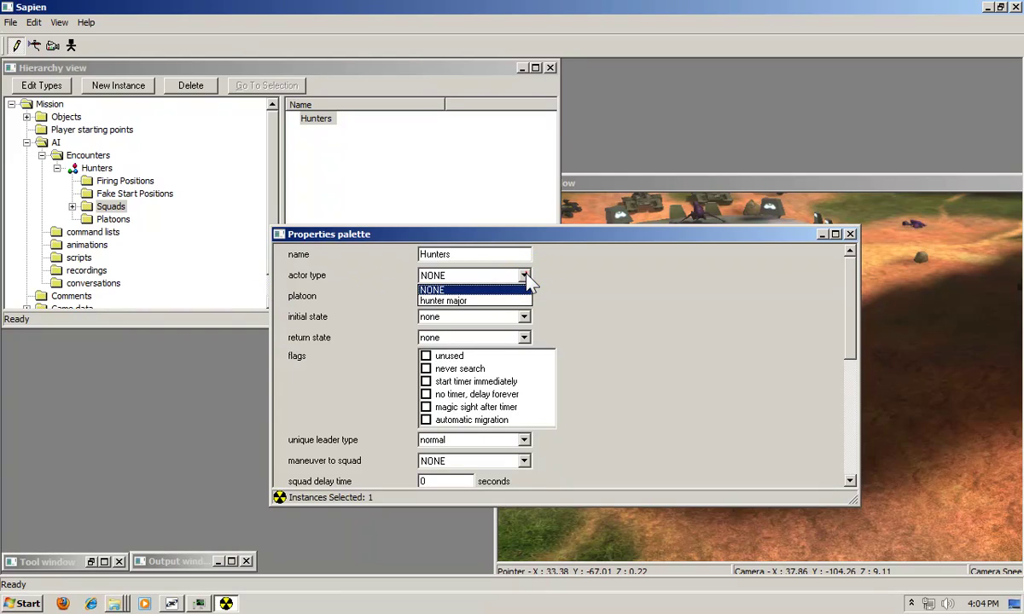
pyautogui.click(445, 301)
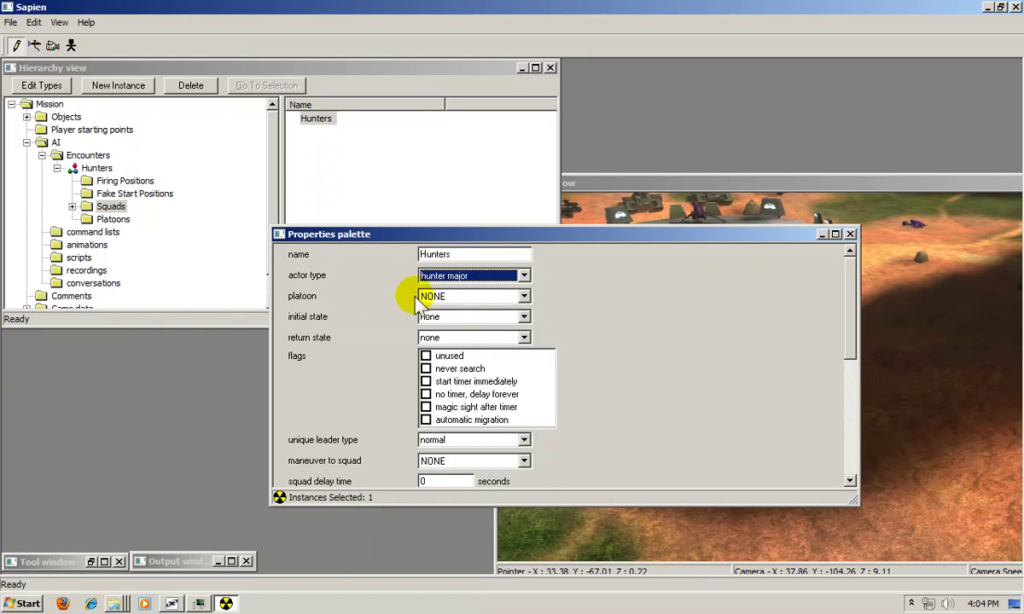
pyautogui.click(524, 317)
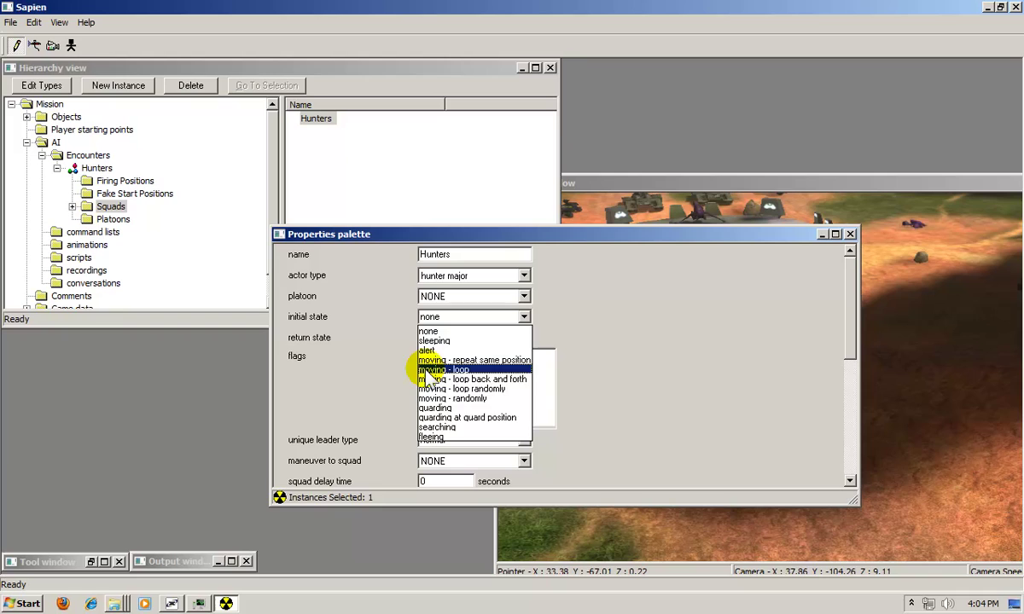
pyautogui.click(452, 331)
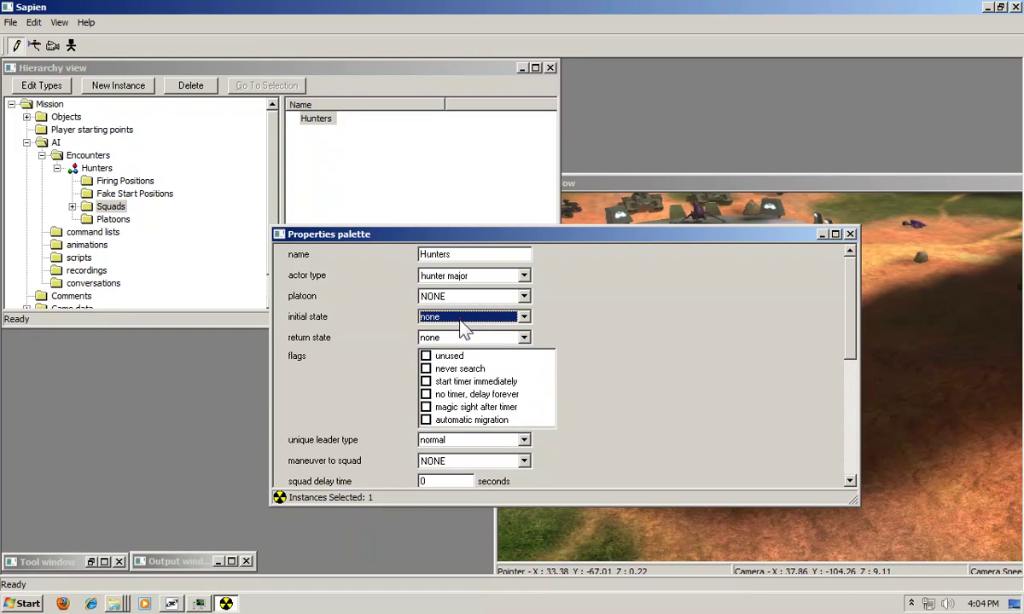
pyautogui.click(523, 317)
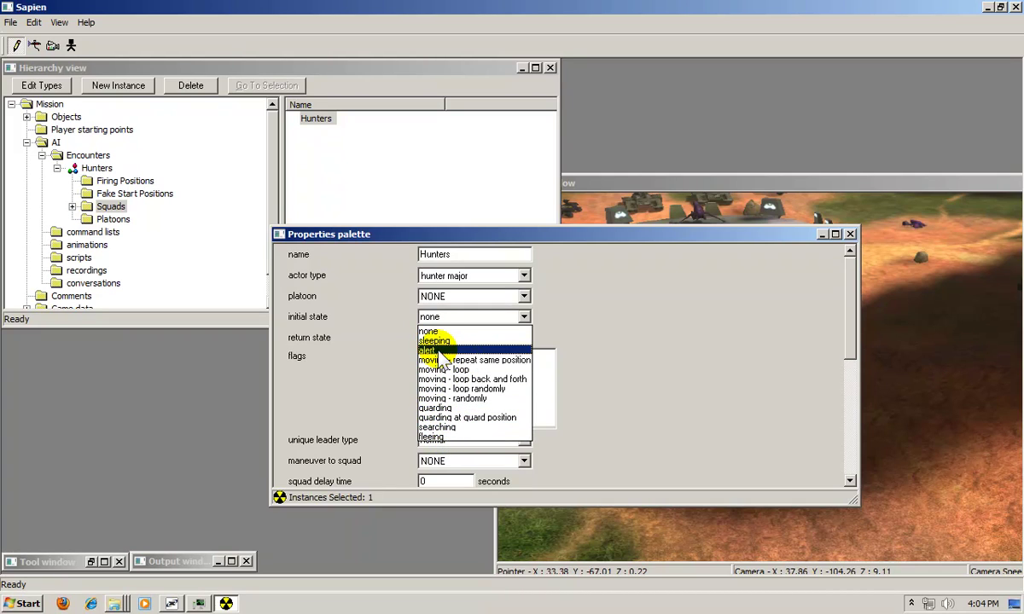
pyautogui.click(439, 408)
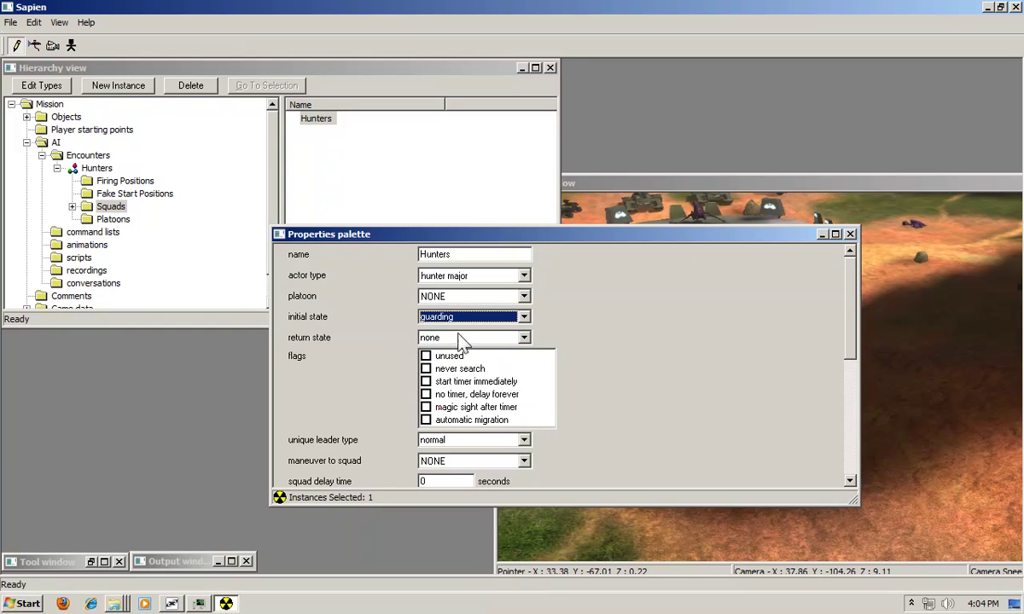
pyautogui.click(516, 338)
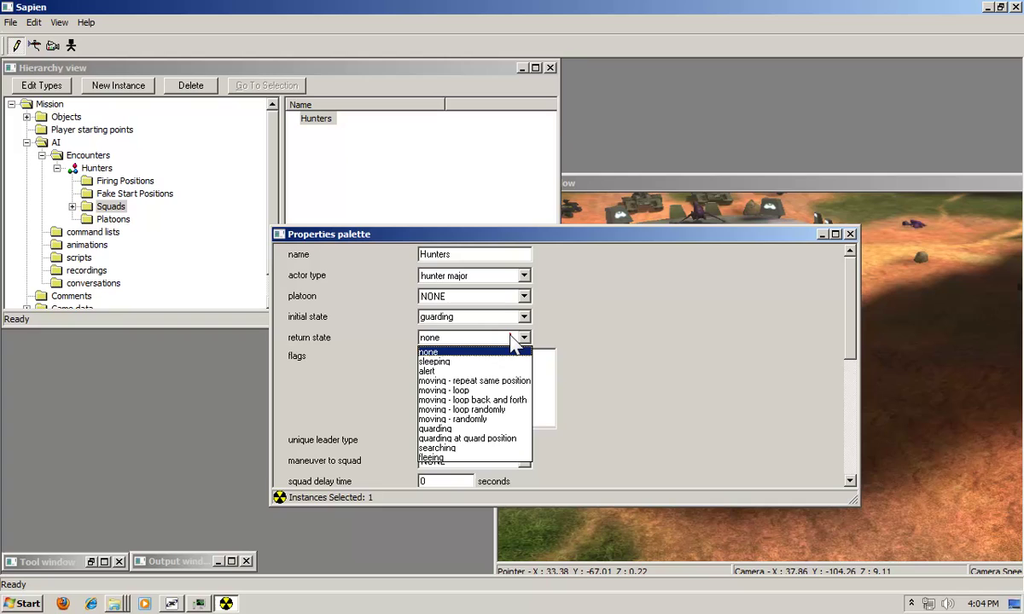
pyautogui.click(435, 419)
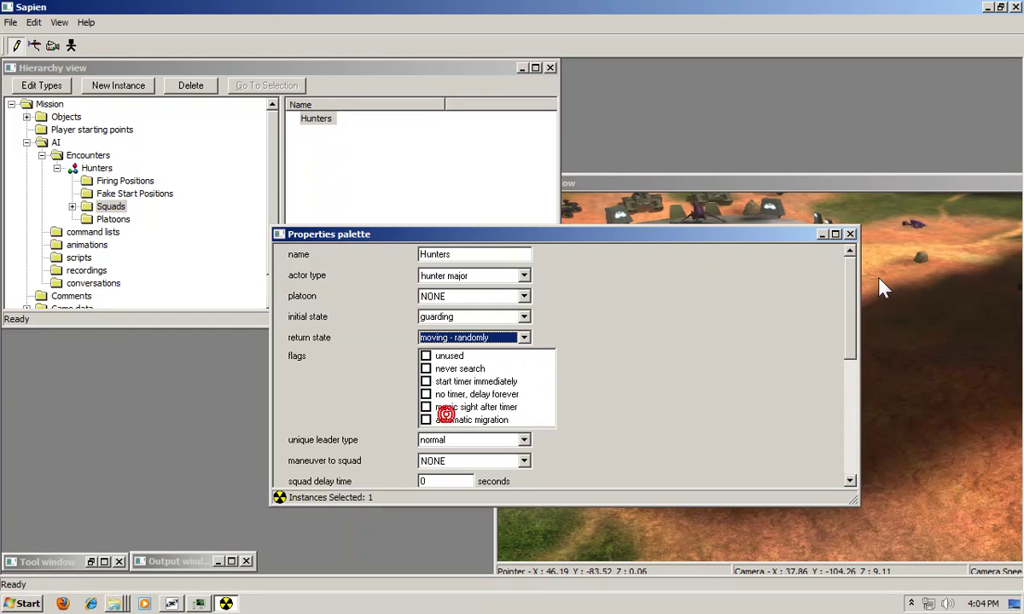
pyautogui.moveTo(849, 301); pyautogui.dragTo(847, 344)
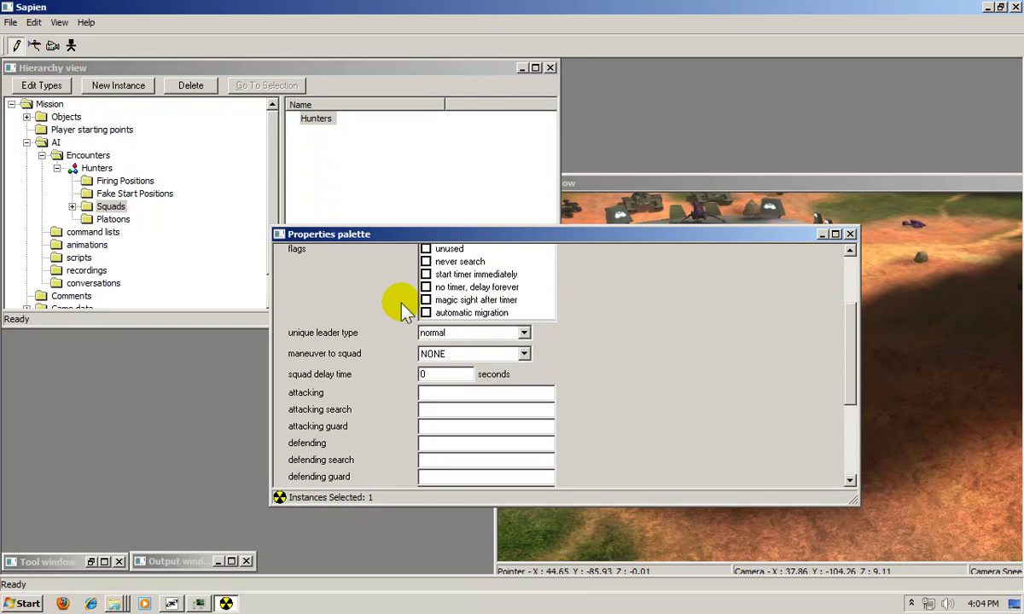
# Enable automatic migration and enter ABCDEFGHIJKLMNOPQRSTUVW in the attacking field
pyautogui.click(425, 313)
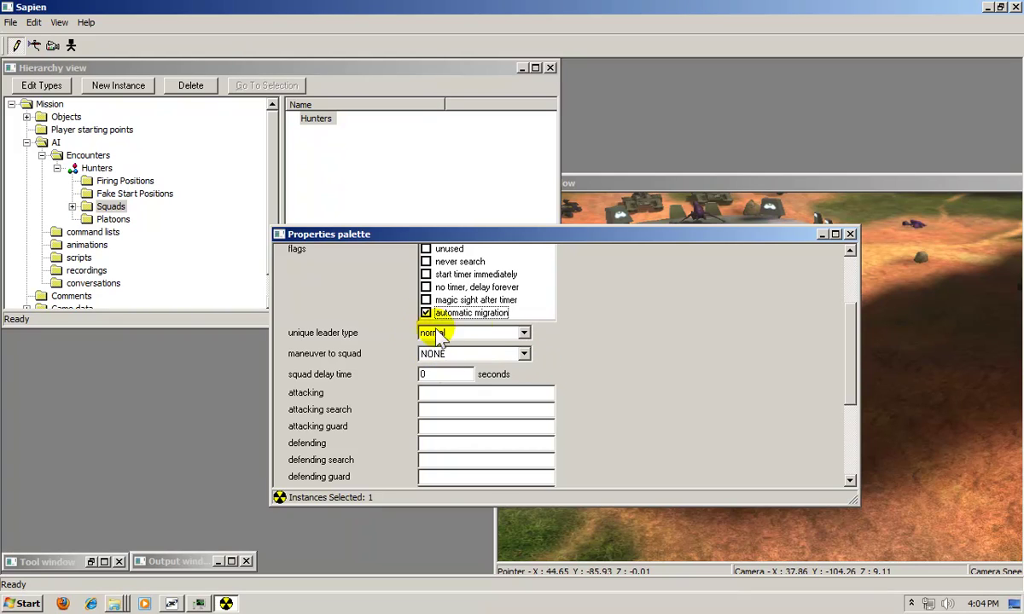
pyautogui.click(451, 395)
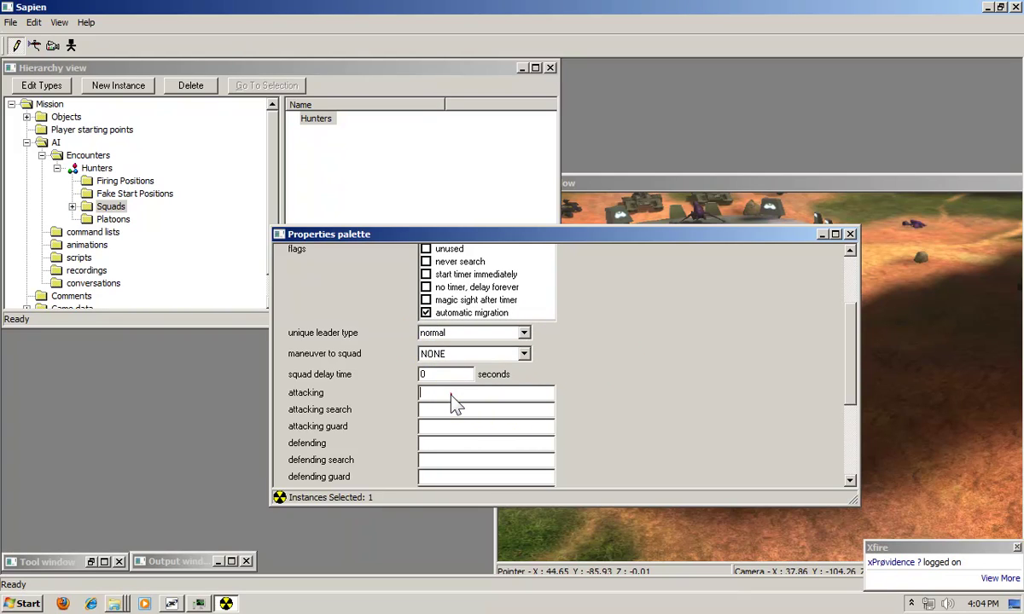
pyautogui.write('ABCDEFGHIJKLM')
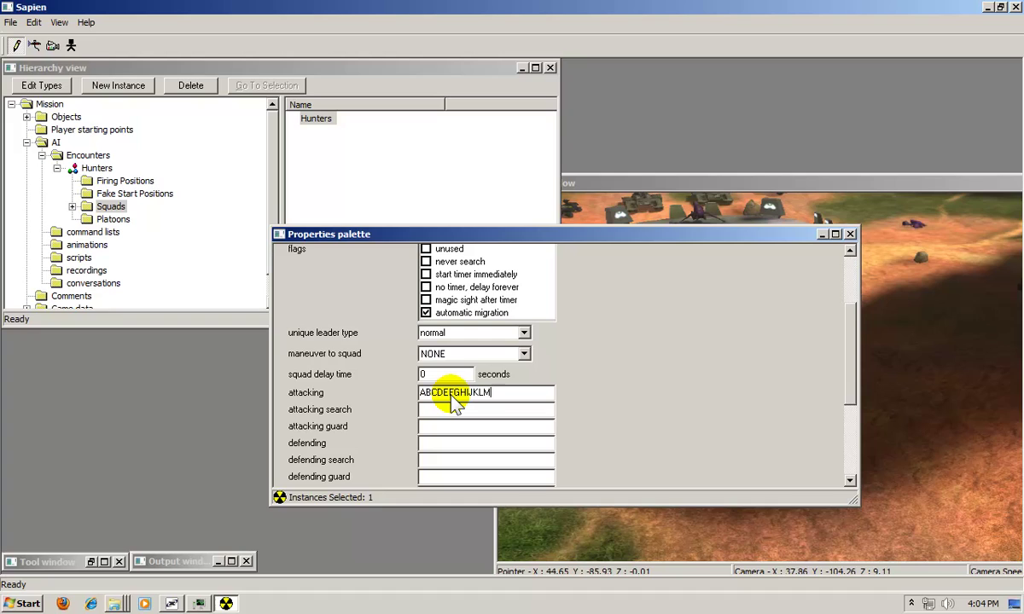
pyautogui.write('NOPQRSTUVW')
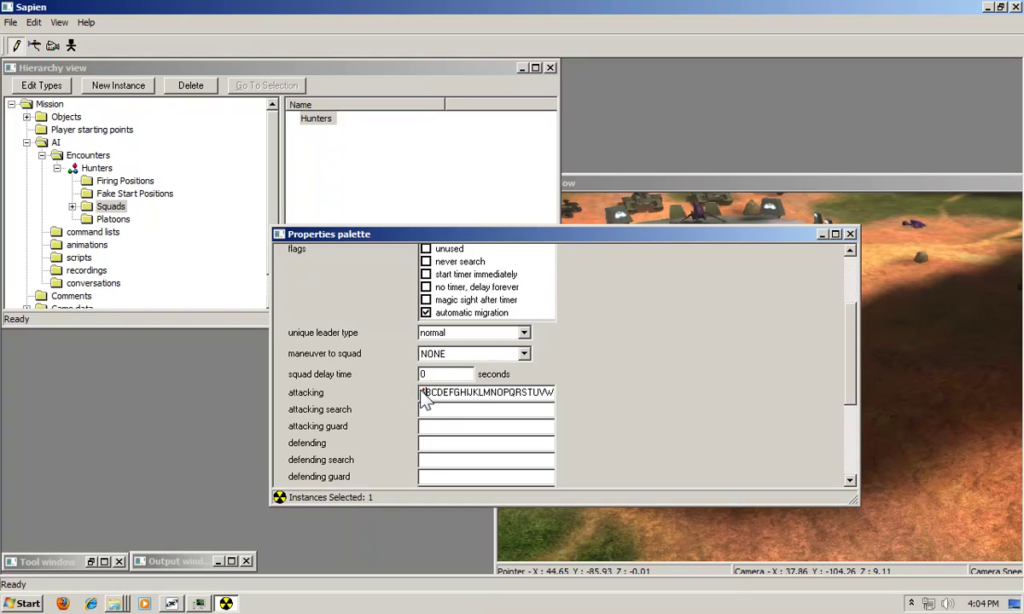
pyautogui.moveTo(422, 393); pyautogui.dragTo(691, 405)
pyautogui.hotkey('ctrl', 'c')
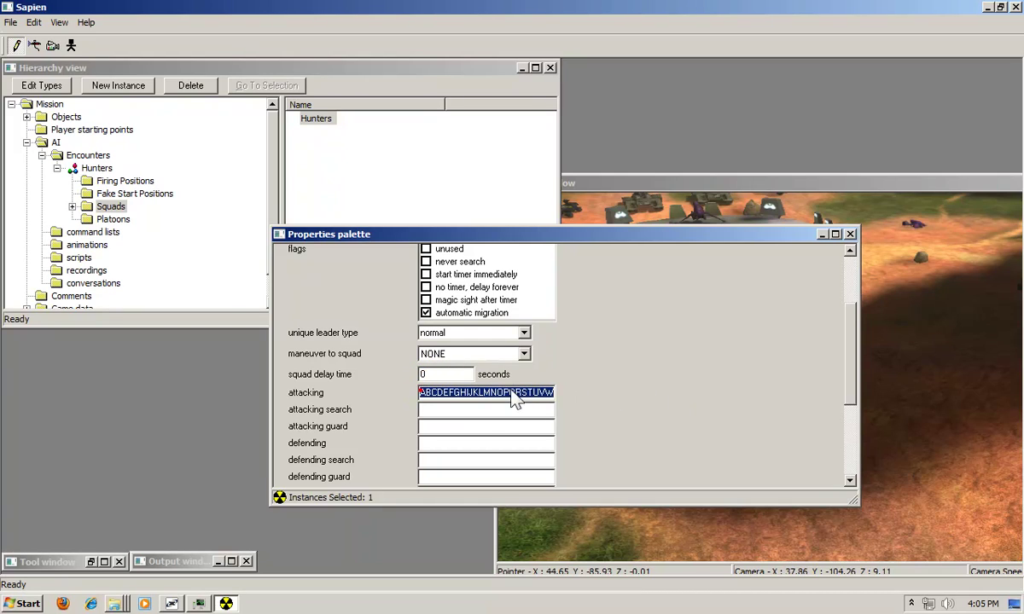
# Paste the same letter list into attacking search/guard and the defending, search and guard fields
pyautogui.click(437, 412)
pyautogui.hotkey('ctrl', 'v')
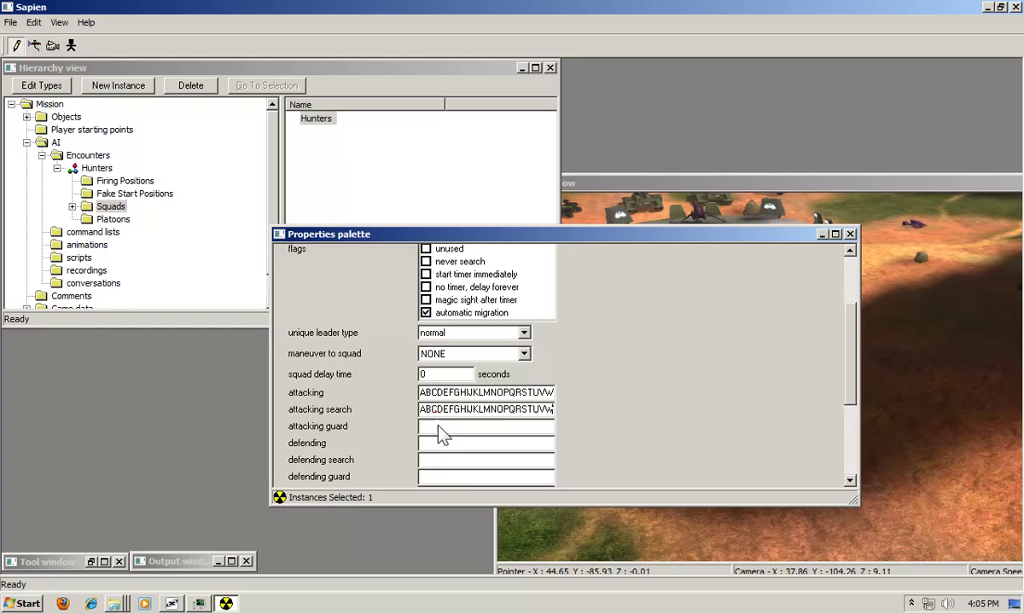
pyautogui.click(439, 426)
pyautogui.hotkey('ctrl', 'v')
pyautogui.click(441, 443)
pyautogui.hotkey('ctrl', 'v')
pyautogui.click(440, 460)
pyautogui.hotkey('ctrl', 'v')
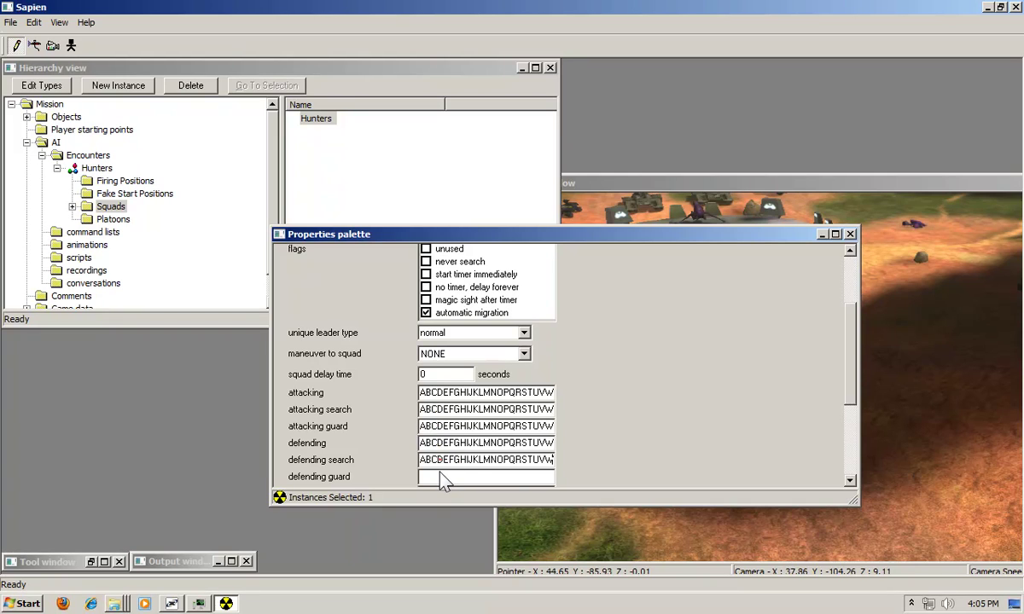
pyautogui.click(441, 475)
pyautogui.hotkey('ctrl', 'v')
pyautogui.scroll(-2, 851, 383)
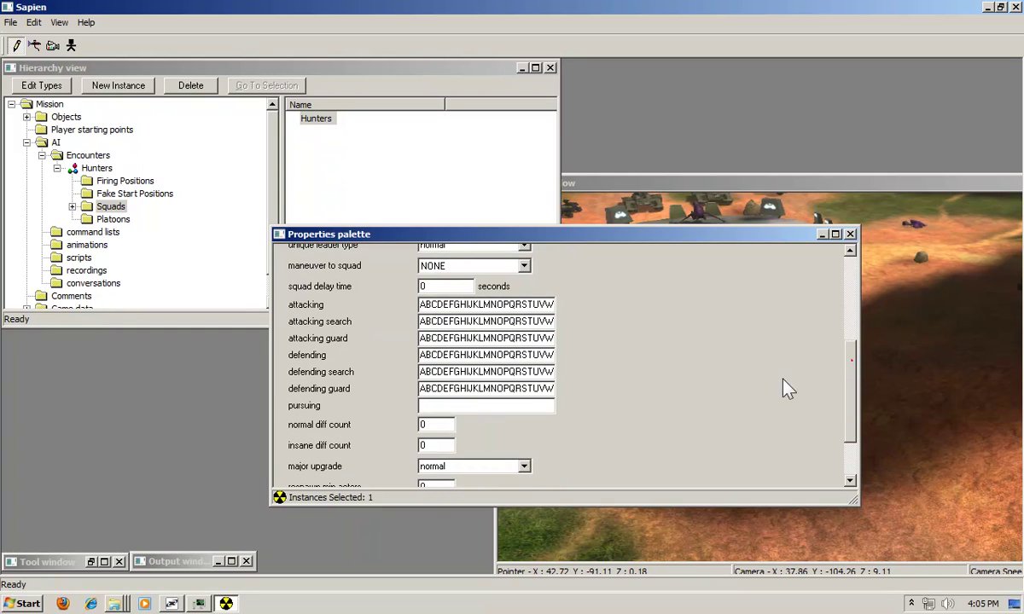
pyautogui.click(495, 407)
pyautogui.moveTo(853, 391); pyautogui.dragTo(855, 436)
# Set the Hunters squad's normal diff count to 4 and insane diff count to 6
pyautogui.click(856, 435)
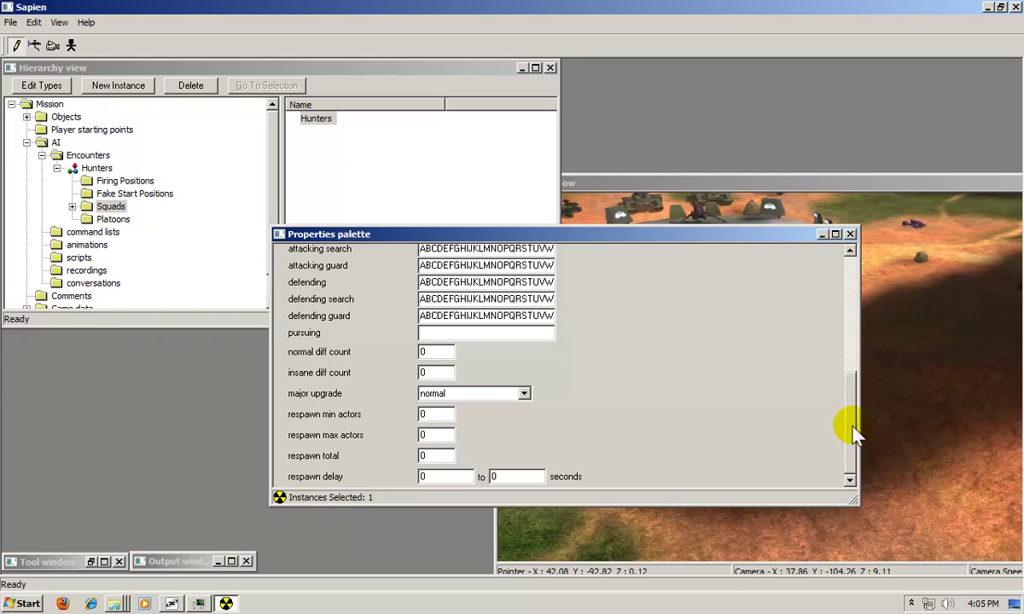
pyautogui.click(444, 358)
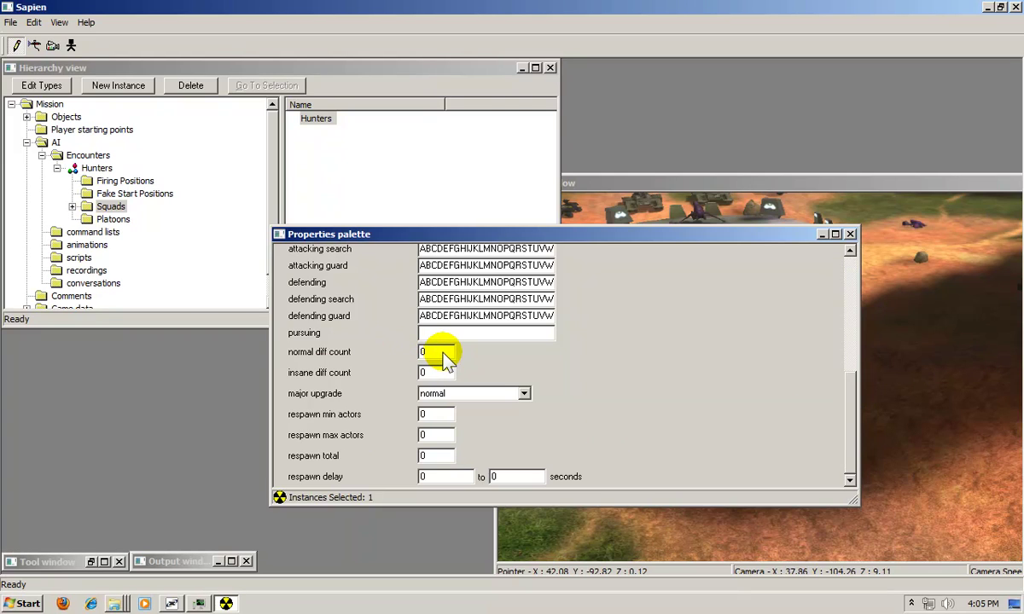
pyautogui.press('BackSpace')
pyautogui.write('4')
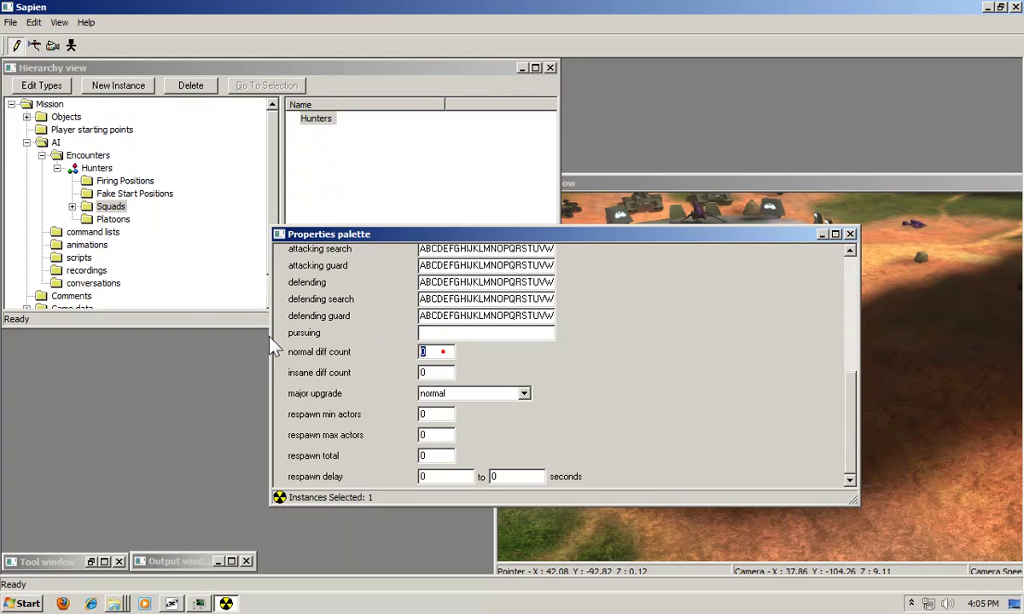
pyautogui.click(441, 374)
pyautogui.press('BackSpace')
pyautogui.write('6')
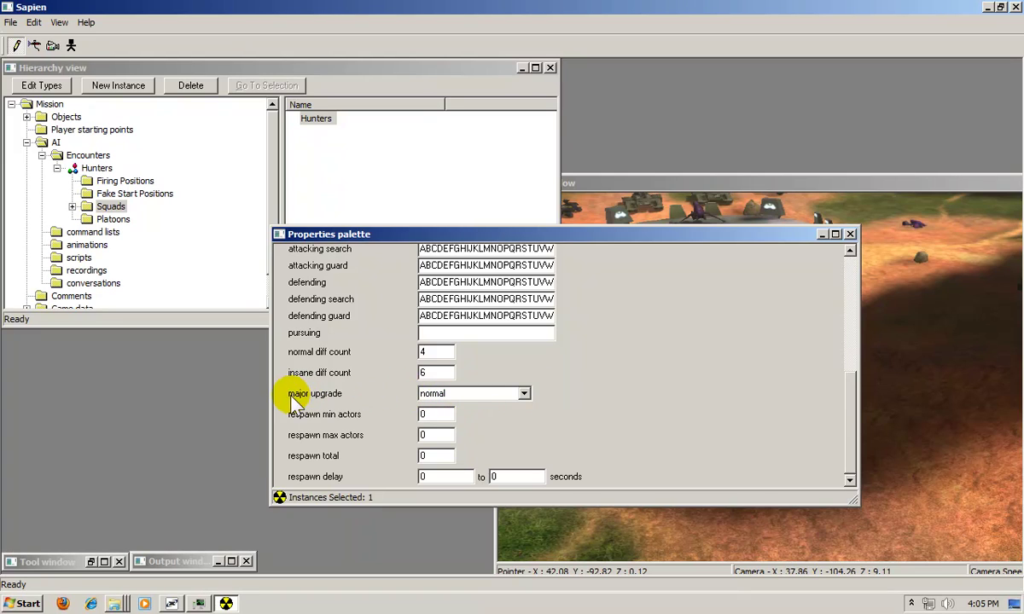
# Set respawn min actors 4, max 8, total 9999, and respawn delay 5 to 10 seconds
pyautogui.doubleClick(439, 415)
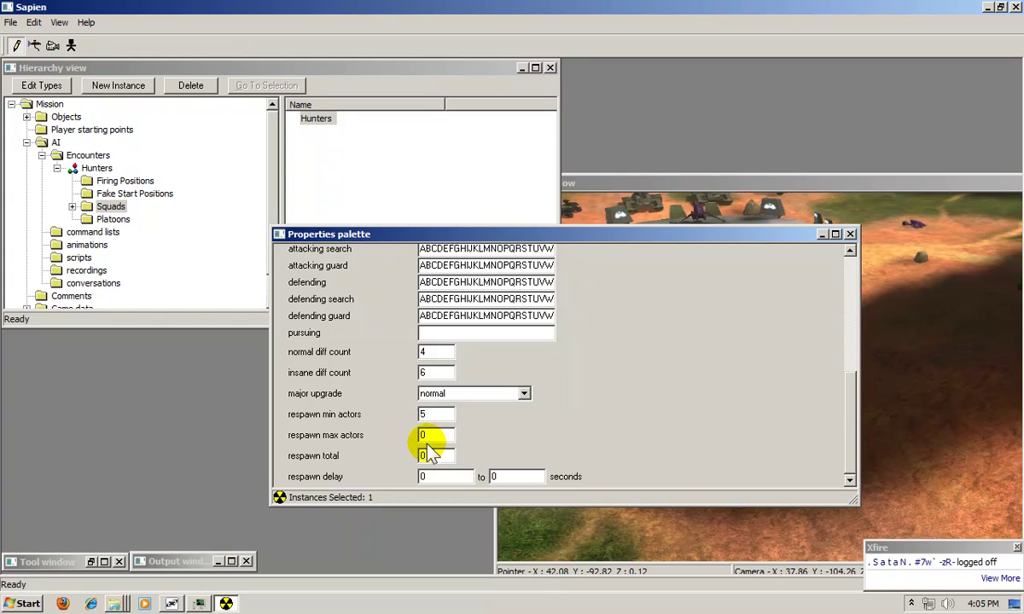
pyautogui.doubleClick(430, 416)
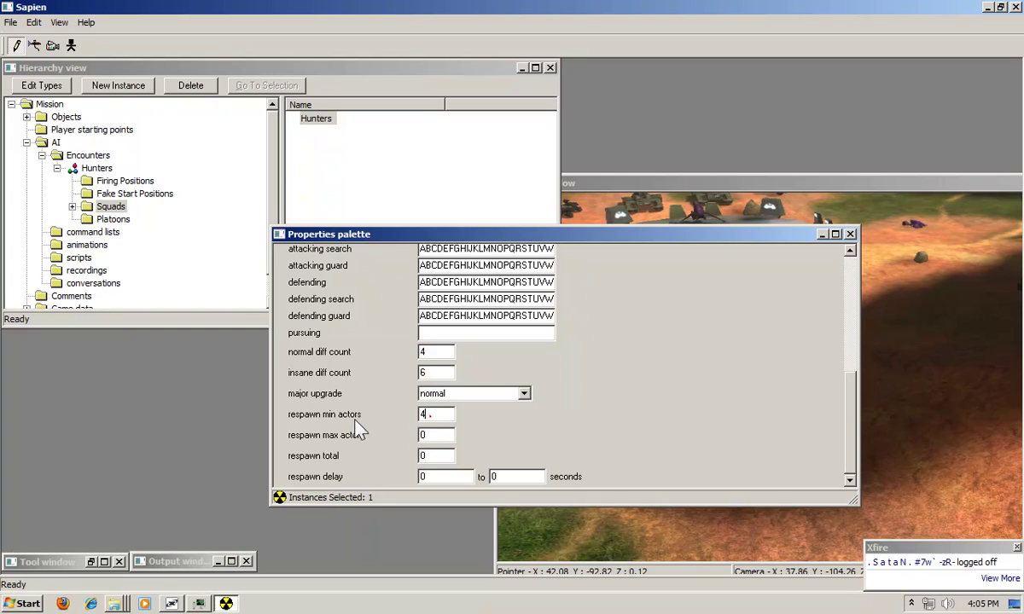
pyautogui.write('4')
pyautogui.doubleClick(423, 435)
pyautogui.write('8')
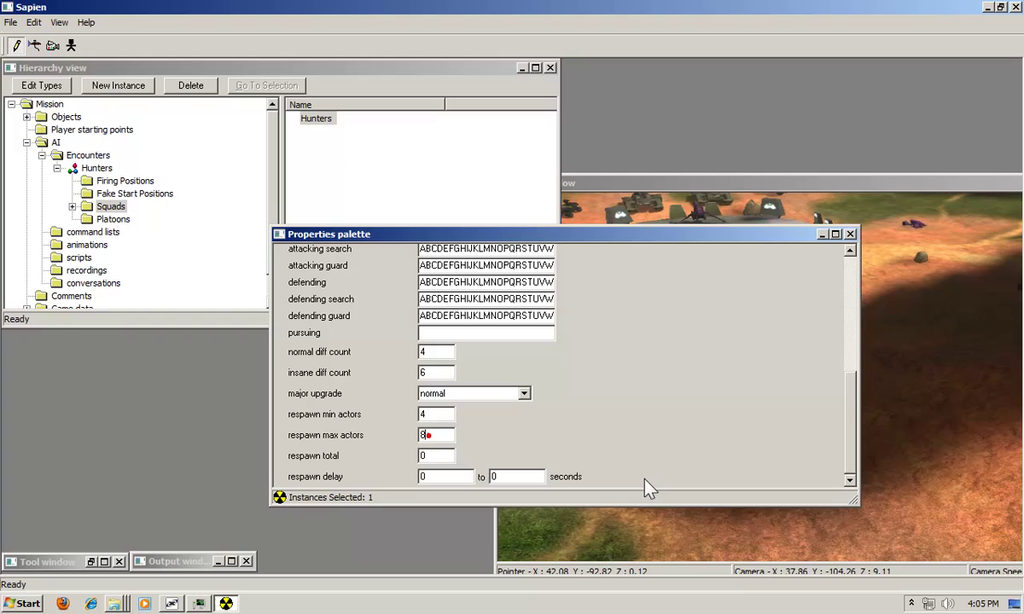
pyautogui.click(445, 456)
pyautogui.write('9999')
pyautogui.click(424, 478)
pyautogui.click(503, 477)
pyautogui.write('5')
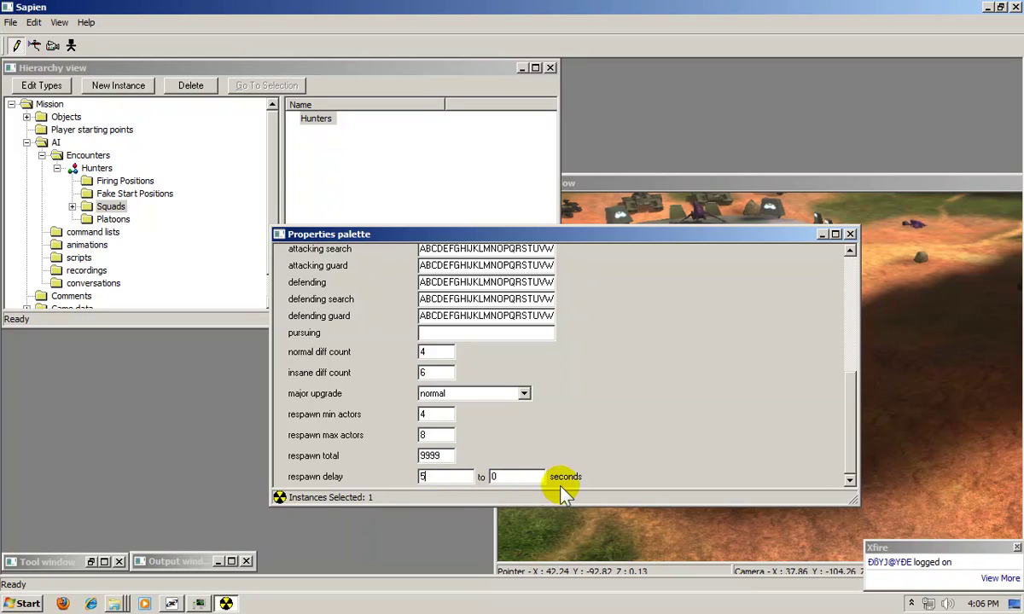
pyautogui.press('Tab')
pyautogui.write('10')
# Move the Properties palette aside and expand Squads > Hunters in the encounter tree
pyautogui.moveTo(845, 423); pyautogui.dragTo(860, 320)
pyautogui.moveTo(407, 235); pyautogui.dragTo(175, 351)
pyautogui.click(113, 208)
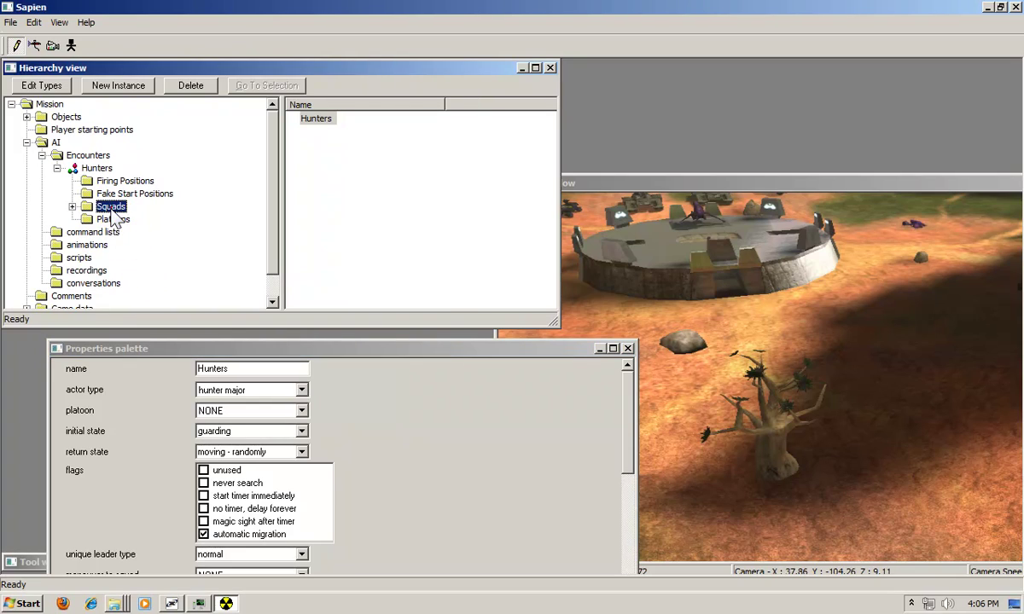
pyautogui.click(71, 207)
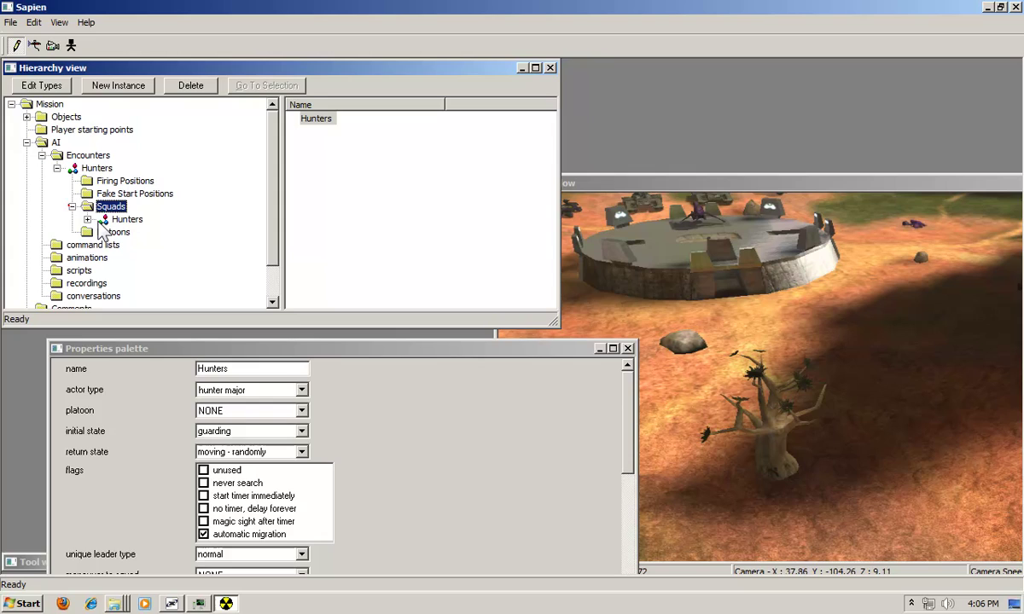
pyautogui.click(87, 220)
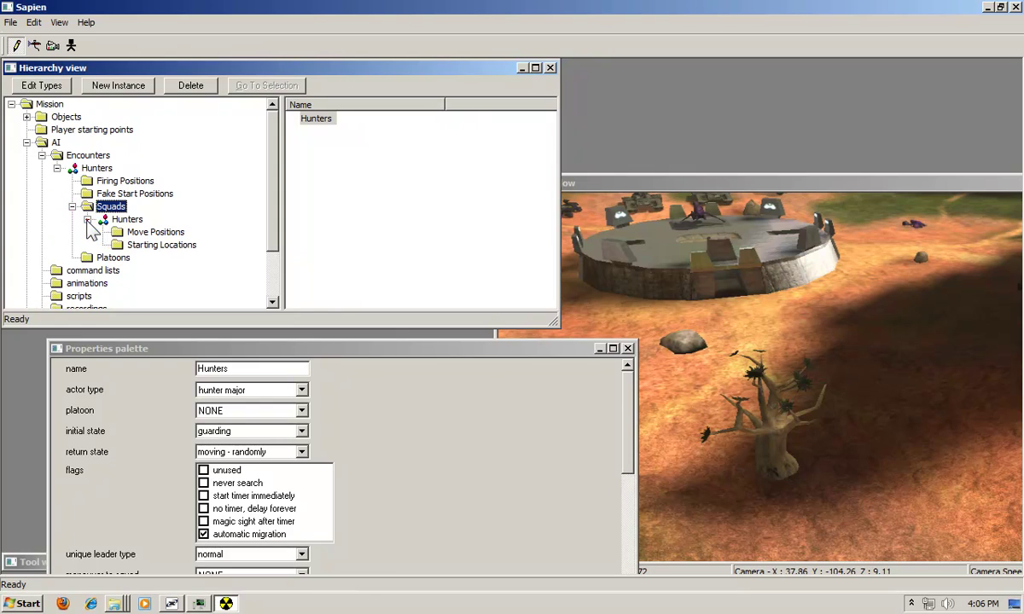
# Edit the Hunters squad's Starting Locations and fly the game camera at 5x speed onto the base roof
pyautogui.click(143, 246)
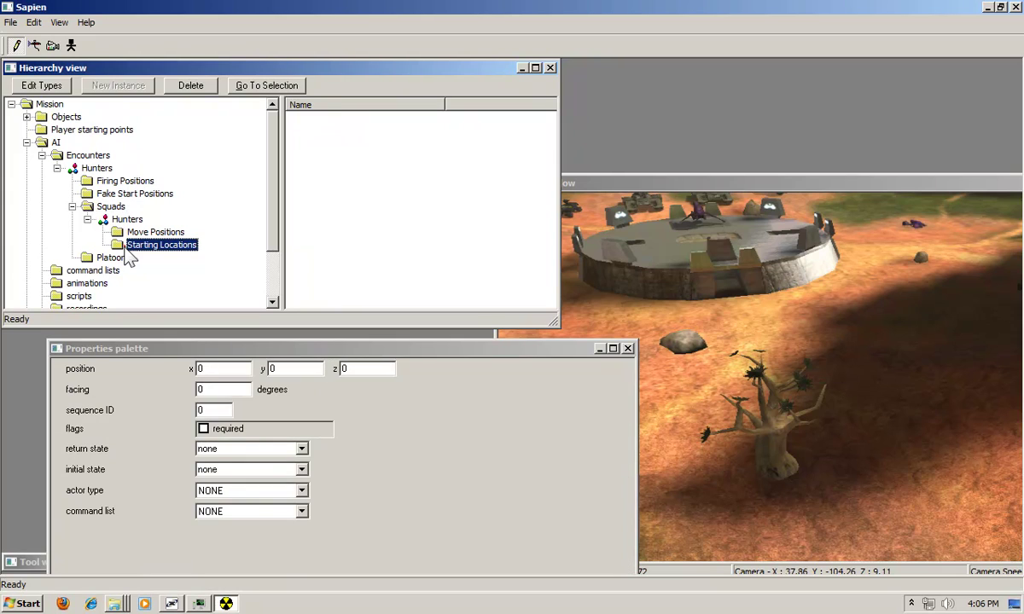
pyautogui.moveTo(633, 182); pyautogui.dragTo(376, 118)
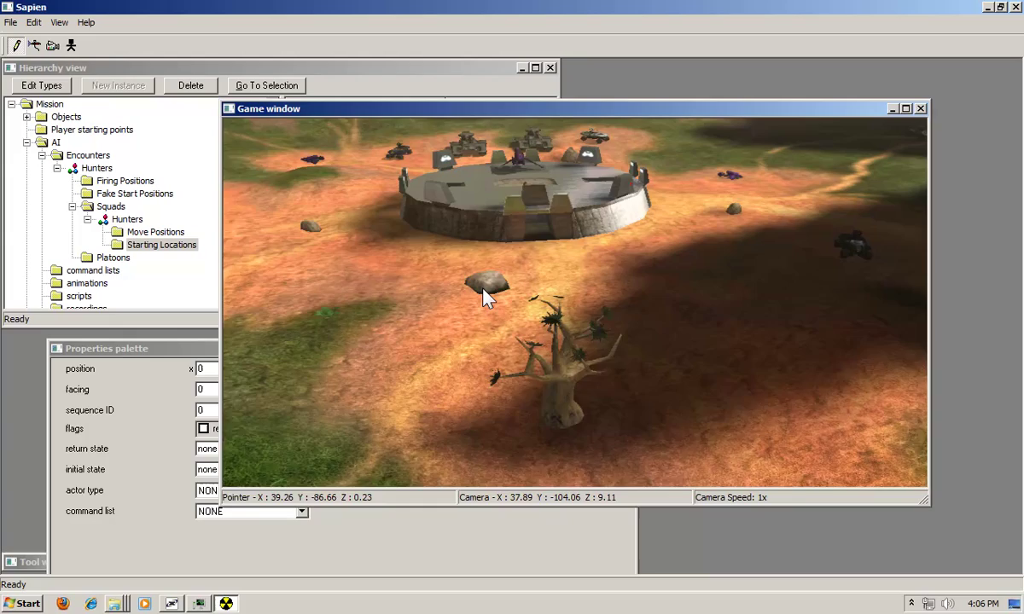
pyautogui.scroll(4, 483, 291)
pyautogui.press('w')
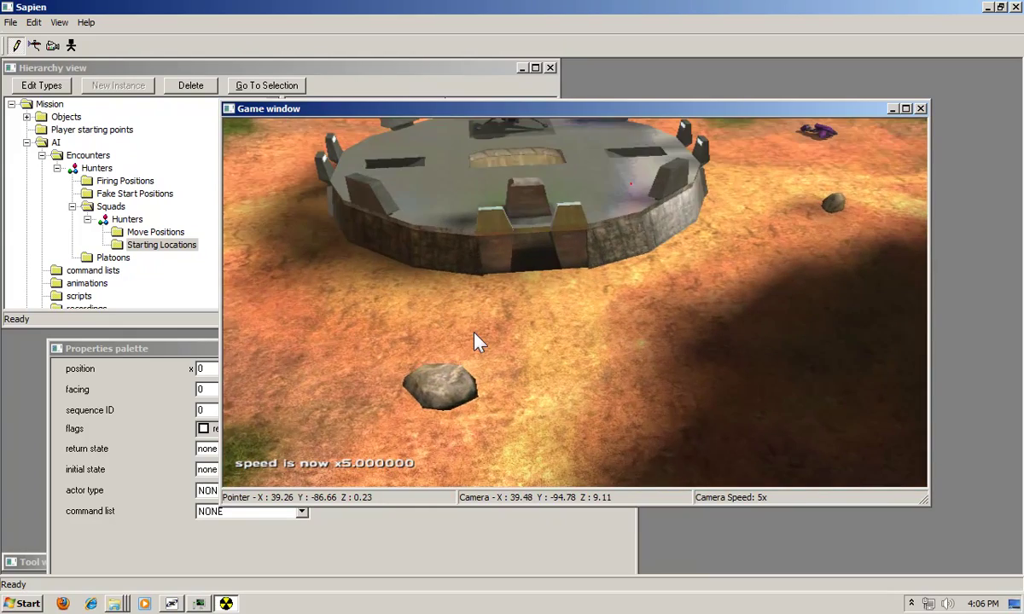
pyautogui.press('w')
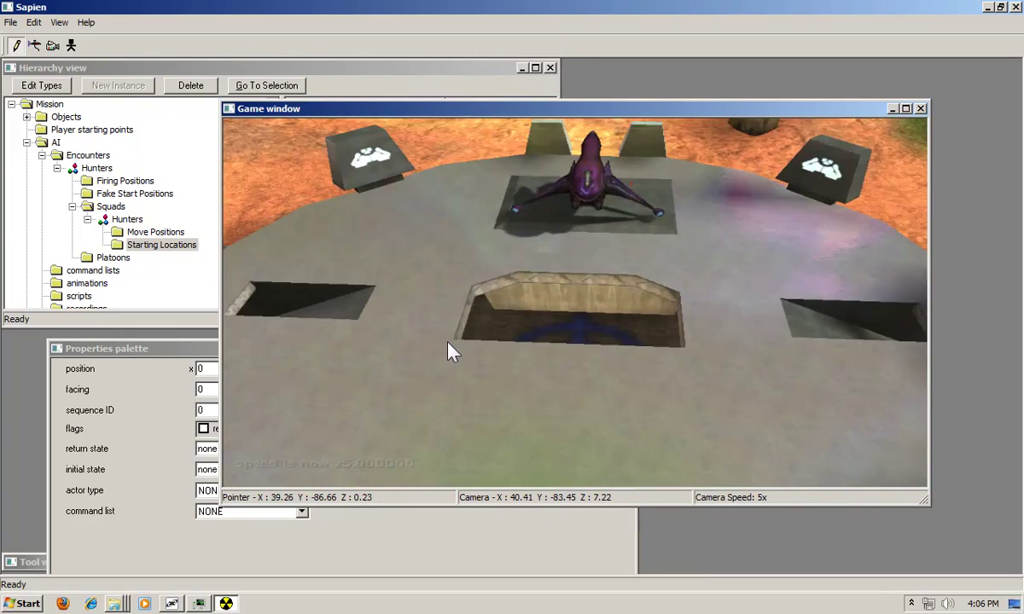
pyautogui.press('a')
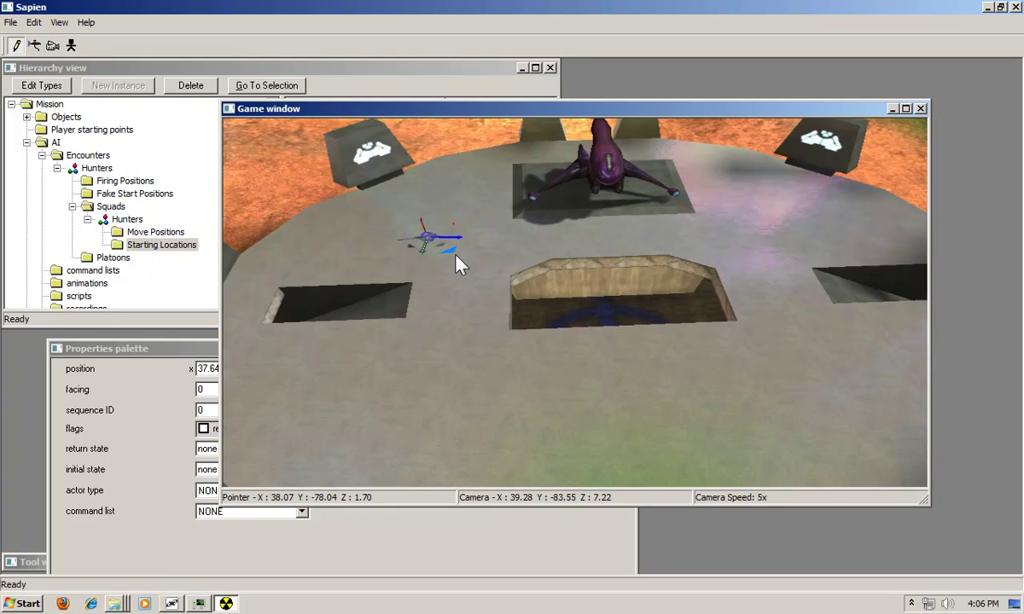
# Place starting locations across the base roof, turning each to a different facing (one about -25.8°)
pyautogui.click(468, 407)
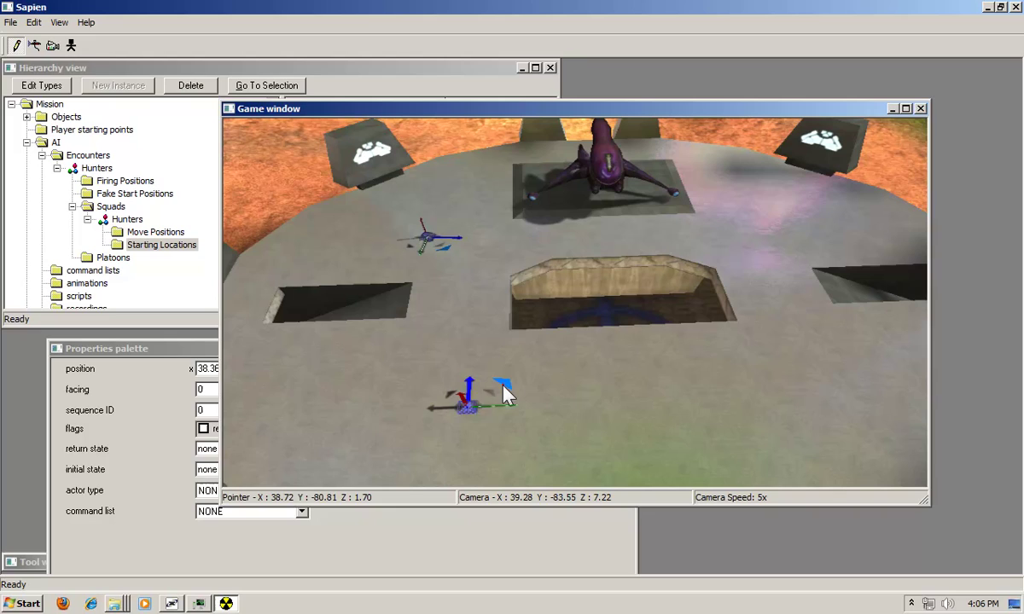
pyautogui.moveTo(504, 392)
pyautogui.mouseDown()
pyautogui.moveTo(458, 378)
pyautogui.moveTo(669, 418)
pyautogui.mouseUp()
pyautogui.click(792, 318)
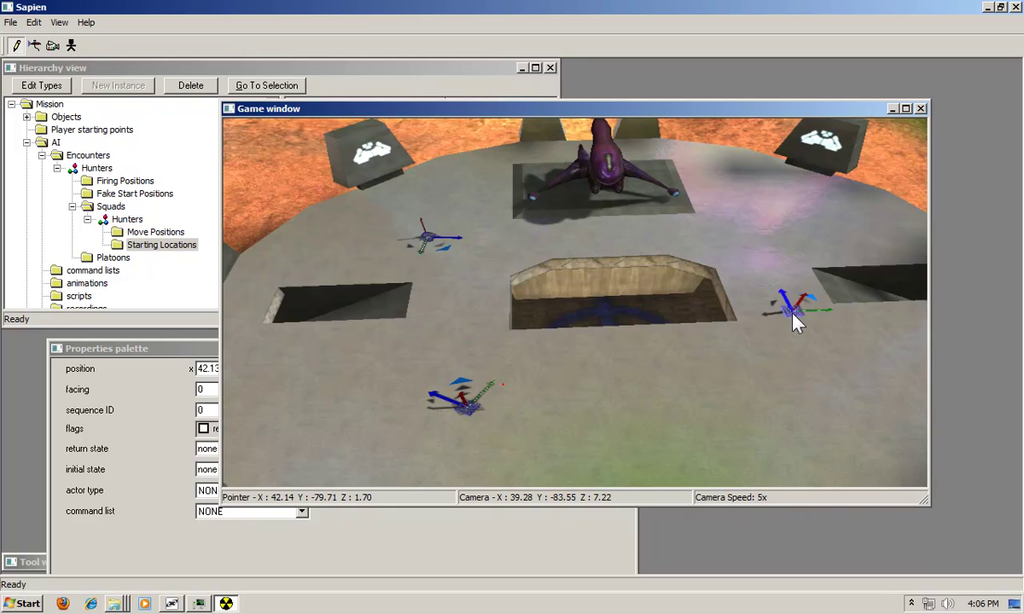
pyautogui.moveTo(813, 300)
pyautogui.mouseDown()
pyautogui.moveTo(788, 294)
pyautogui.moveTo(764, 405)
pyautogui.mouseUp()
pyautogui.click(760, 205)
pyautogui.click(666, 402)
pyautogui.moveTo(706, 397); pyautogui.dragTo(713, 397)
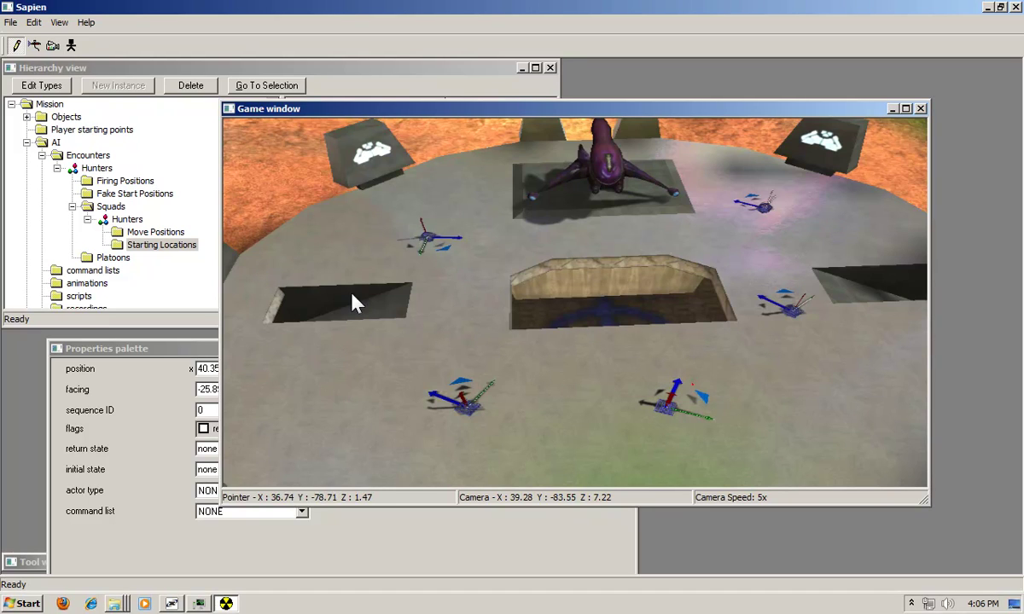
# Pull the camera back around the platform and tilt the view toward the tanks and hills
pyautogui.moveTo(515, 303); pyautogui.dragTo(521, 297, button='right')
pyautogui.press('s')
pyautogui.press('a')
pyautogui.press('w')
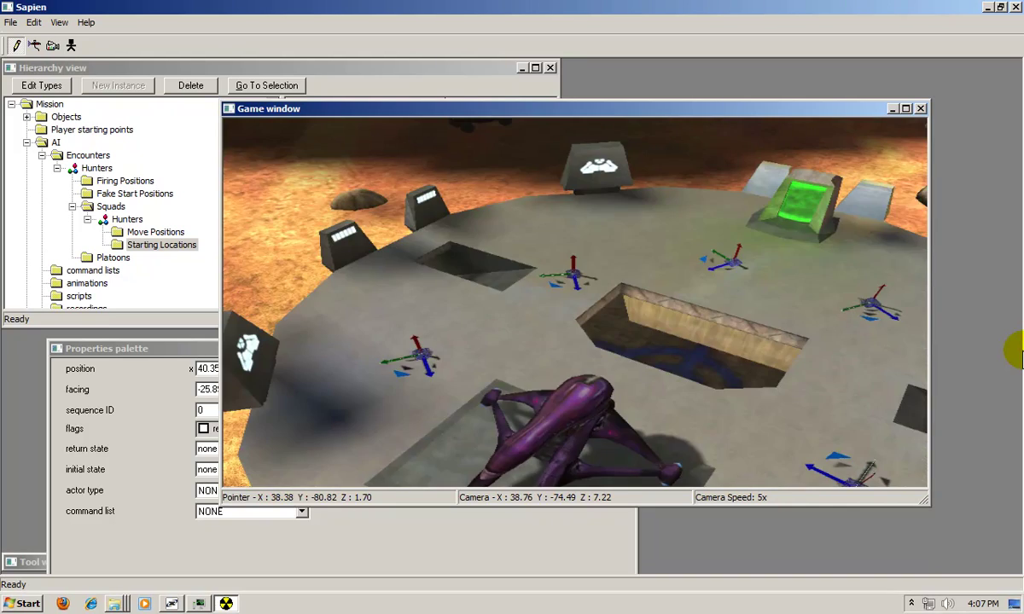
pyautogui.press('w')
pyautogui.moveTo(1017, 351)
pyautogui.mouseDown(button='right')
pyautogui.moveTo(1015, 240)
pyautogui.moveTo(971, 252)
pyautogui.moveTo(1021, 297)
pyautogui.moveTo(1017, 325)
pyautogui.moveTo(1012, 236)
pyautogui.moveTo(1017, 266)
pyautogui.moveTo(1005, 269)
pyautogui.moveTo(1017, 337)
pyautogui.moveTo(981, 354)
pyautogui.moveTo(838, 388)
pyautogui.moveTo(472, 395)
pyautogui.mouseUp(button='right')
# Add two starting locations on the ground beside the base, turning the farther one to about 119.8 degrees
pyautogui.press('w')
pyautogui.press('w')
pyautogui.press('w')
pyautogui.press('w')
pyautogui.press('w')
pyautogui.press('w')
pyautogui.press('w')
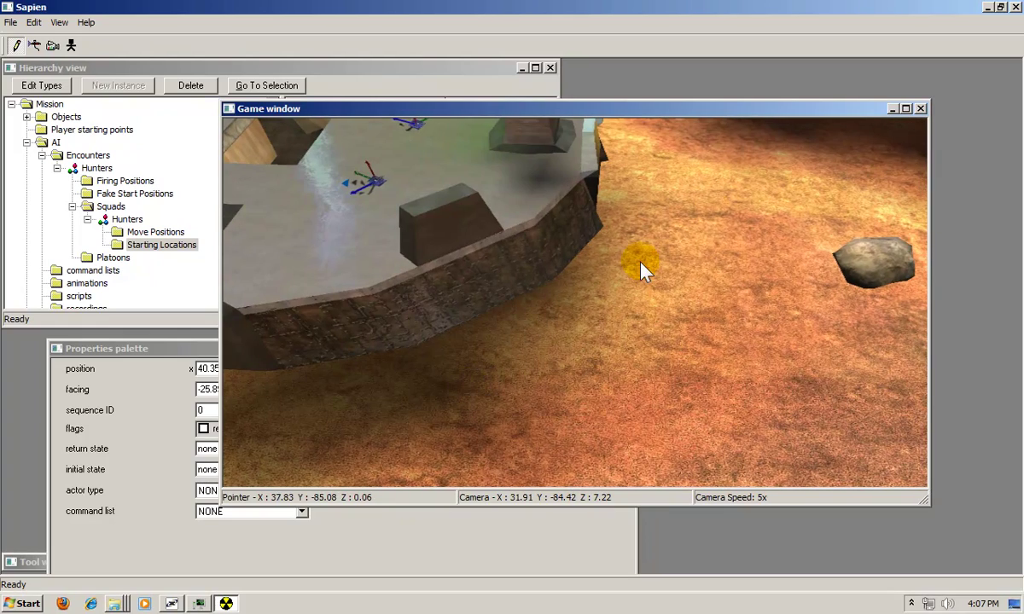
pyautogui.moveTo(642, 270); pyautogui.dragTo(715, 218)
pyautogui.press('w')
pyautogui.moveTo(734, 244); pyautogui.dragTo(686, 246, button='right')
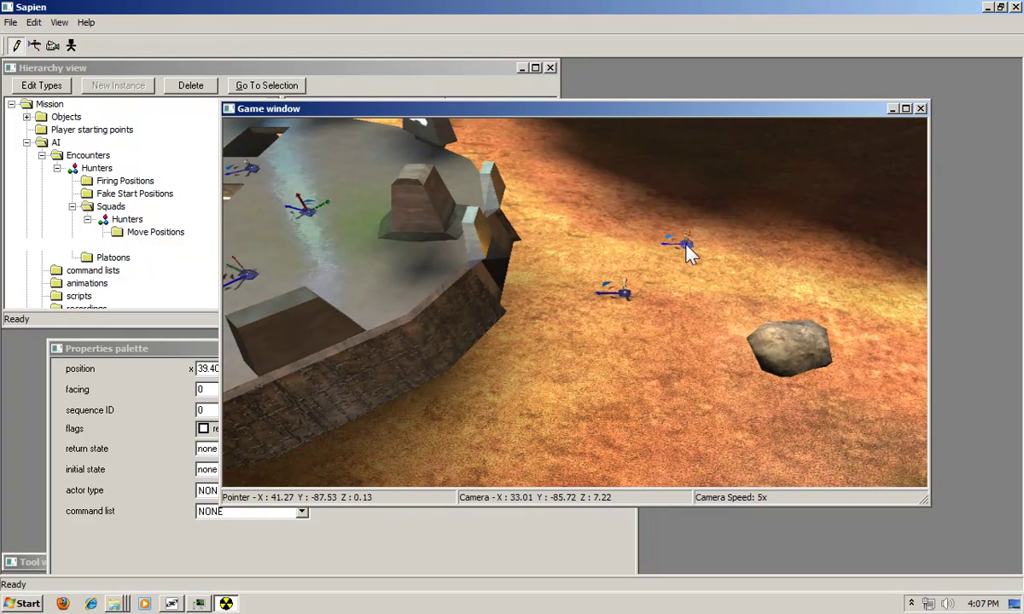
pyautogui.click(678, 247)
pyautogui.moveTo(668, 245); pyautogui.dragTo(667, 302)
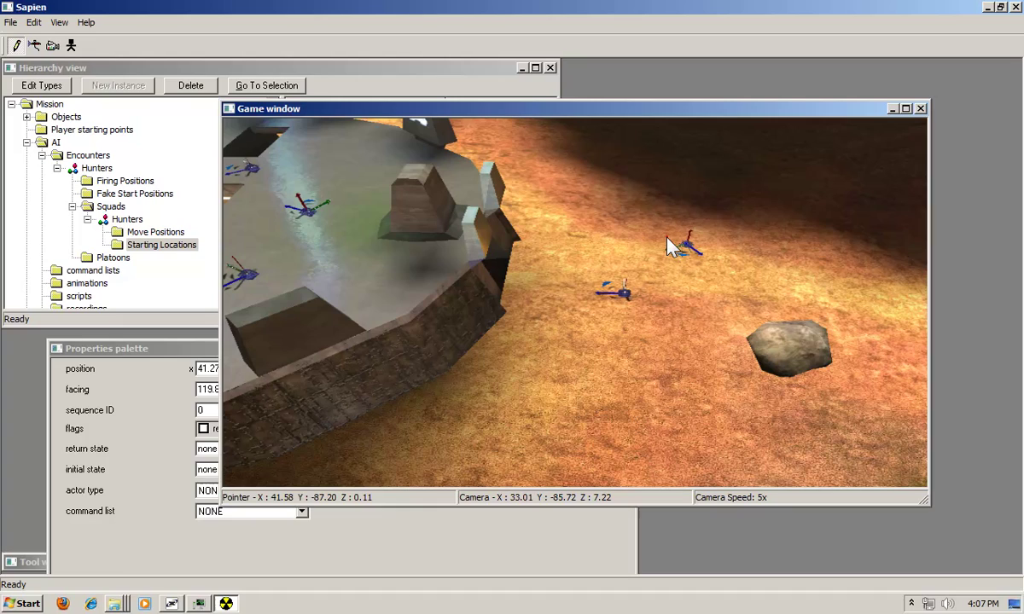
pyautogui.click(10, 22)
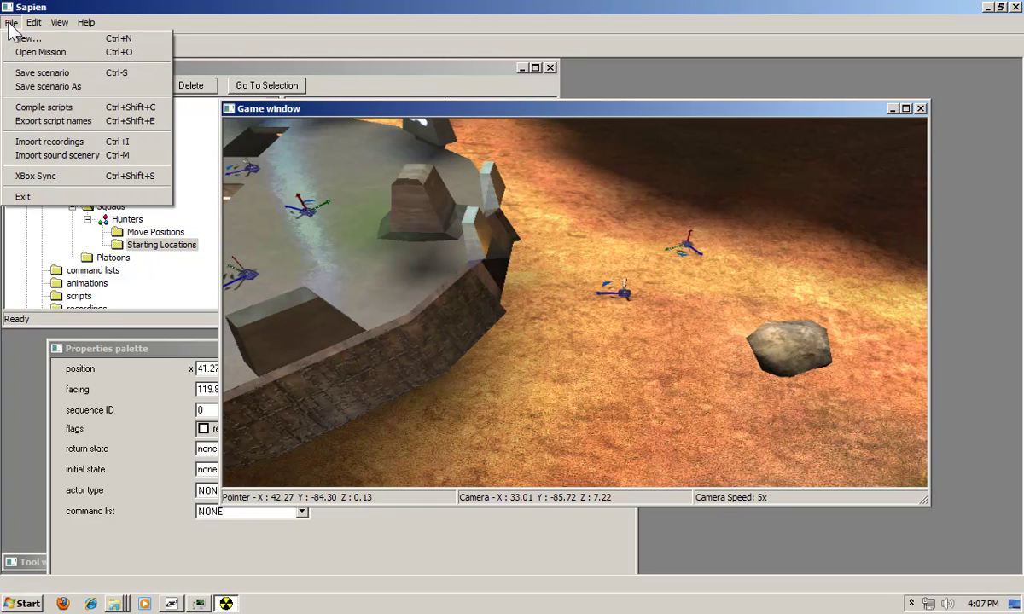
# In Save As, create a new folder named 'hunters' inside levels\test
pyautogui.click(47, 87)
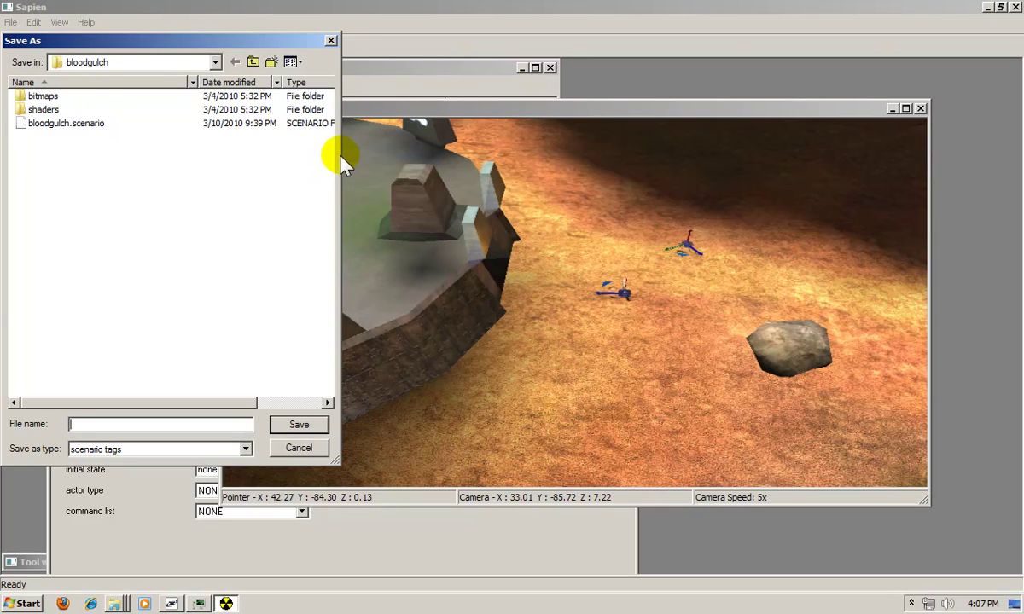
pyautogui.click(186, 67)
pyautogui.click(145, 230)
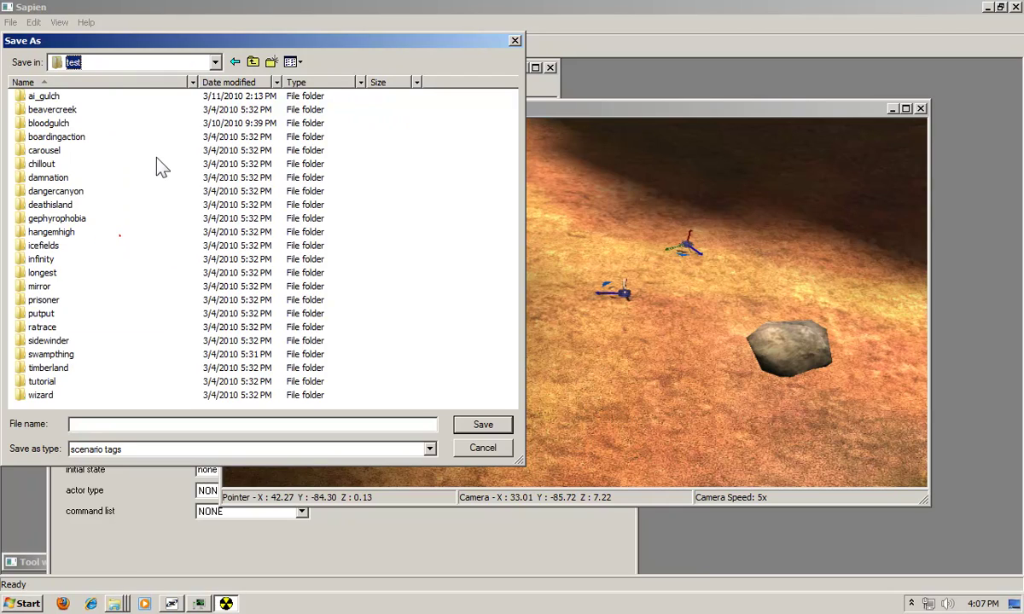
pyautogui.click(448, 179)
pyautogui.rightClick(443, 171)
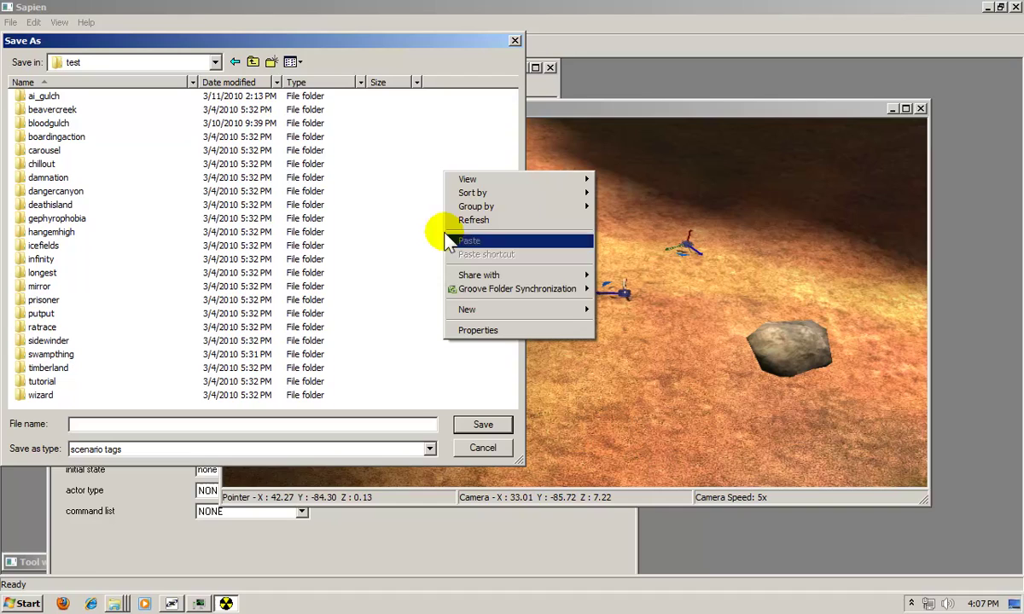
pyautogui.moveTo(532, 308)
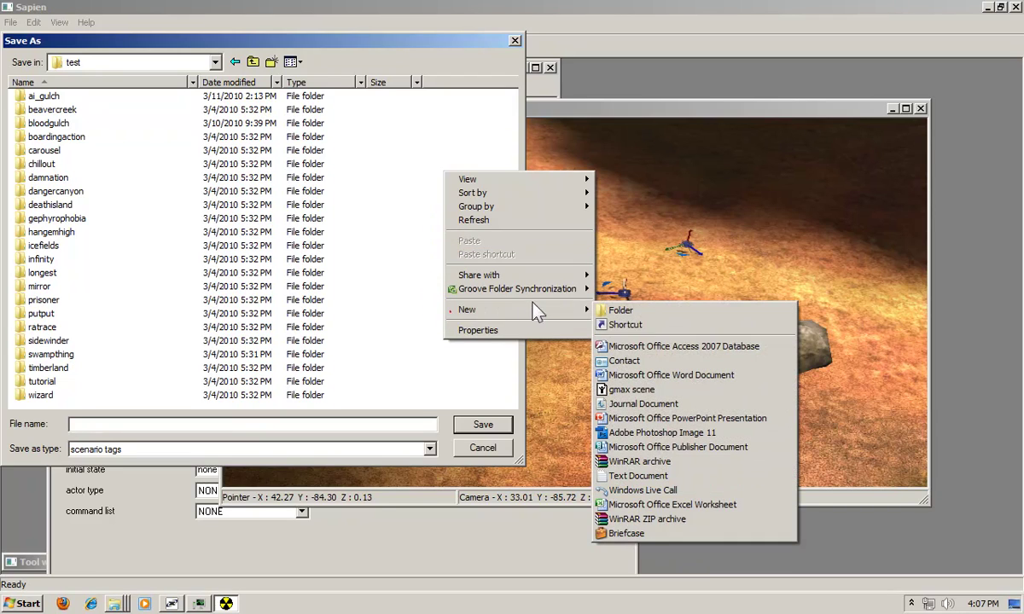
pyautogui.click(638, 318)
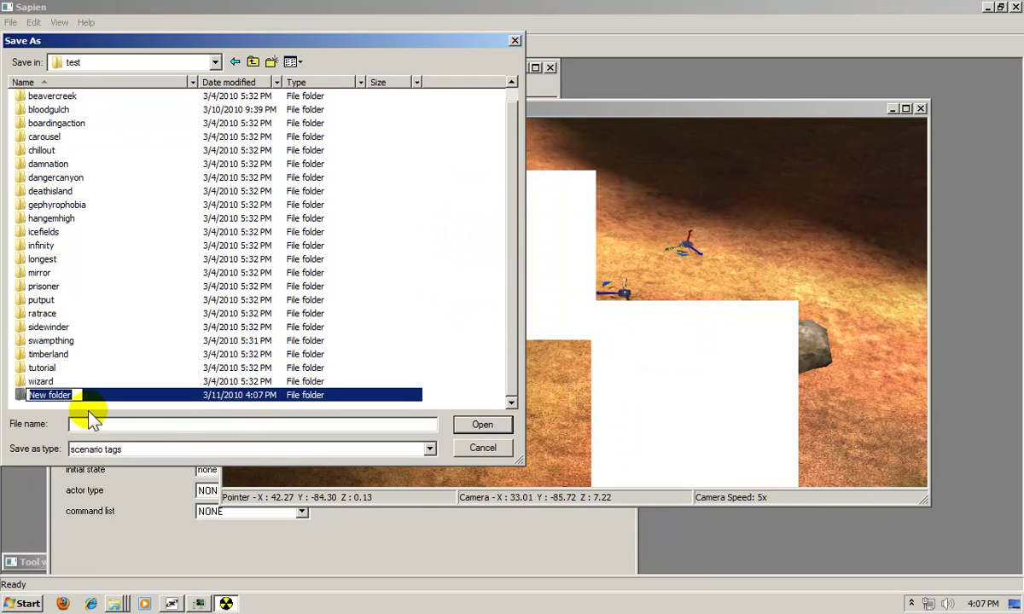
pyautogui.write('HUNTE')
pyautogui.press('BackSpace')
pyautogui.press('BackSpace')
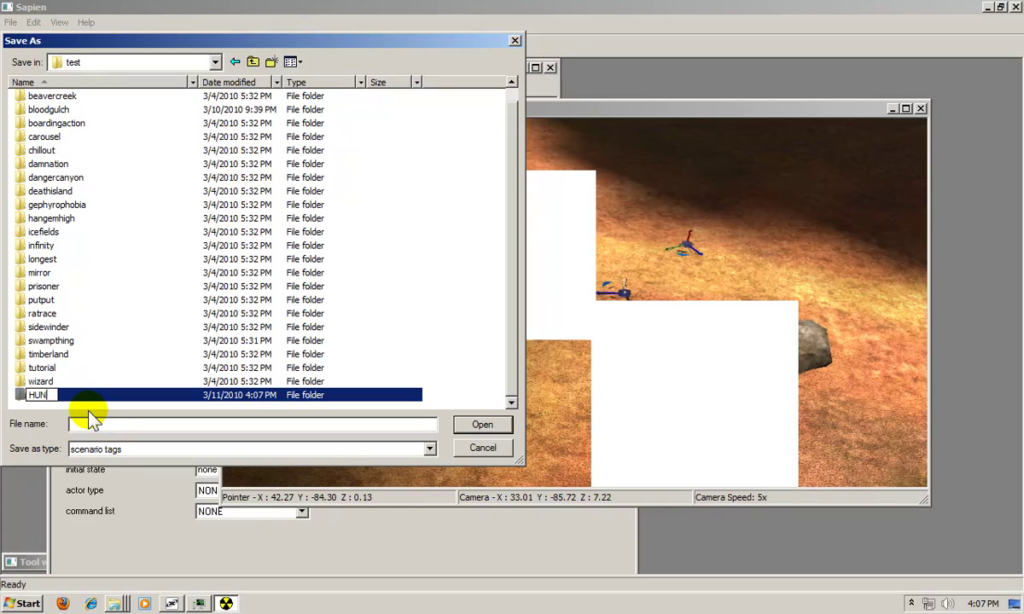
pyautogui.press('BackSpace')
pyautogui.press('BackSpace')
pyautogui.press('BackSpace')
pyautogui.write('hunters')
pyautogui.click(458, 377)
# Save the scenario as 'hunters' inside the new hunters folder
pyautogui.click(97, 426)
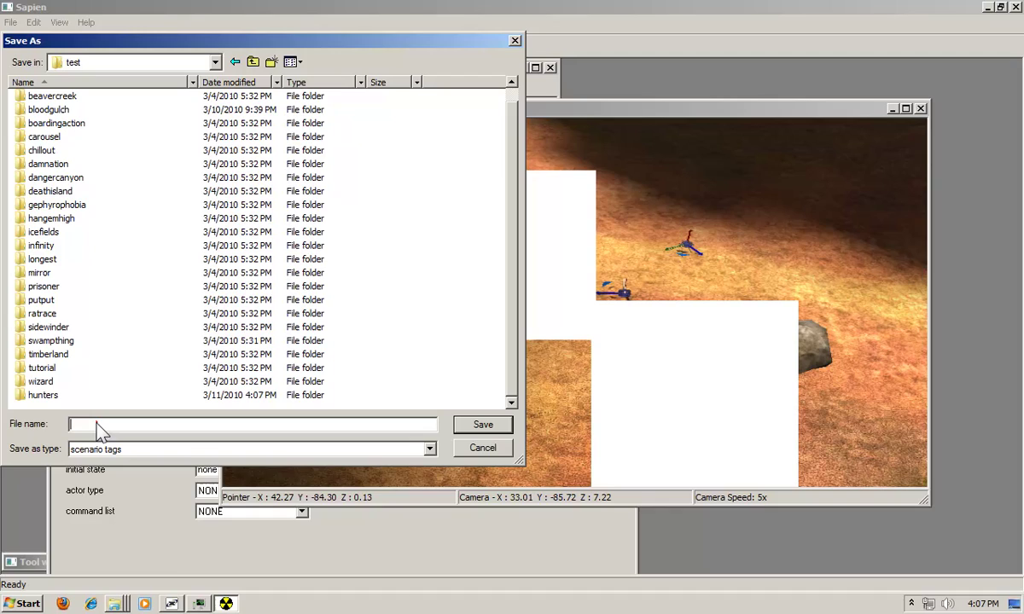
pyautogui.write('hunters')
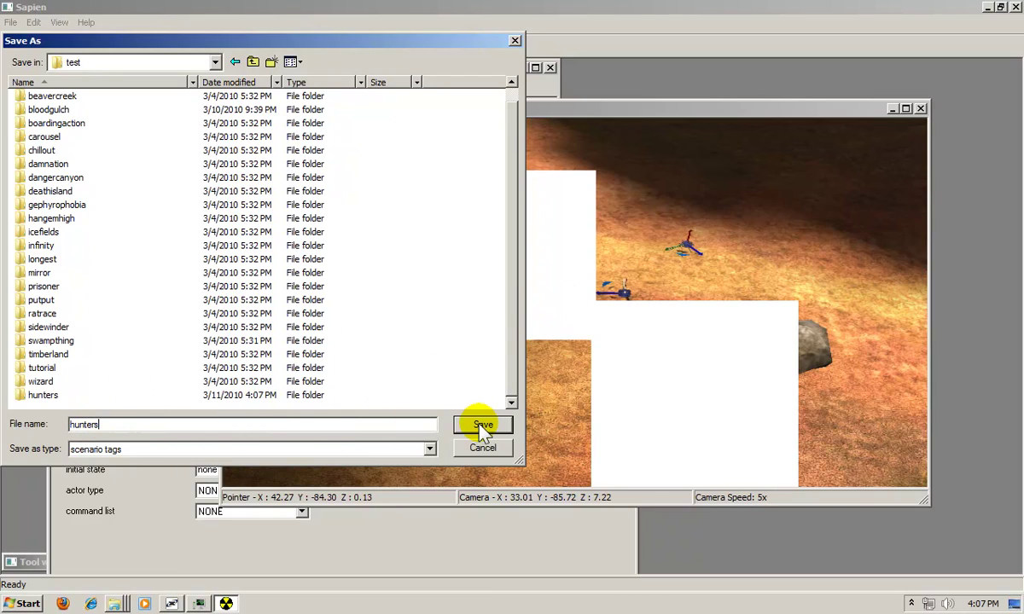
pyautogui.doubleClick(42, 395)
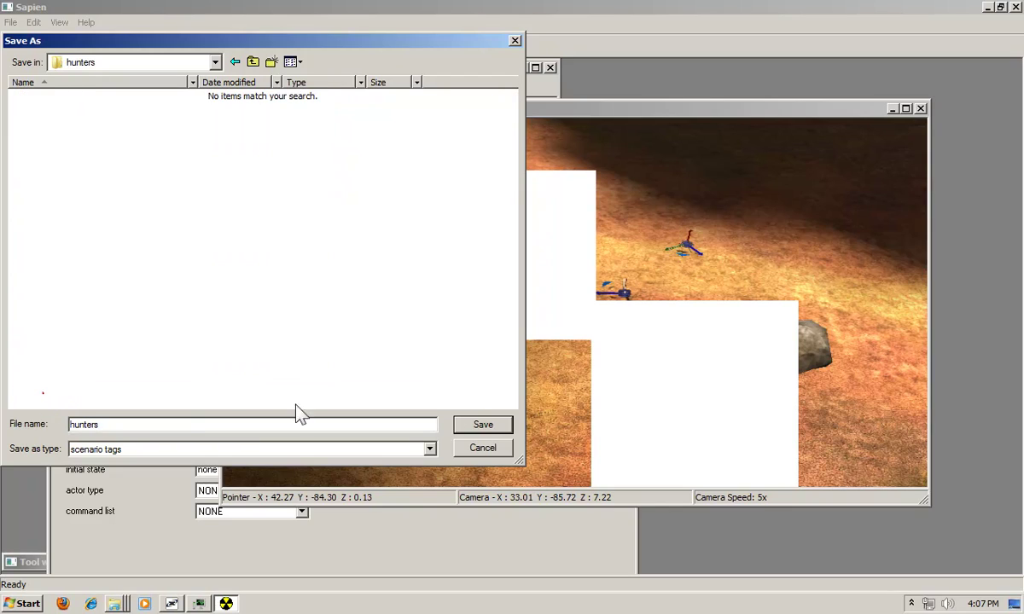
pyautogui.click(483, 424)
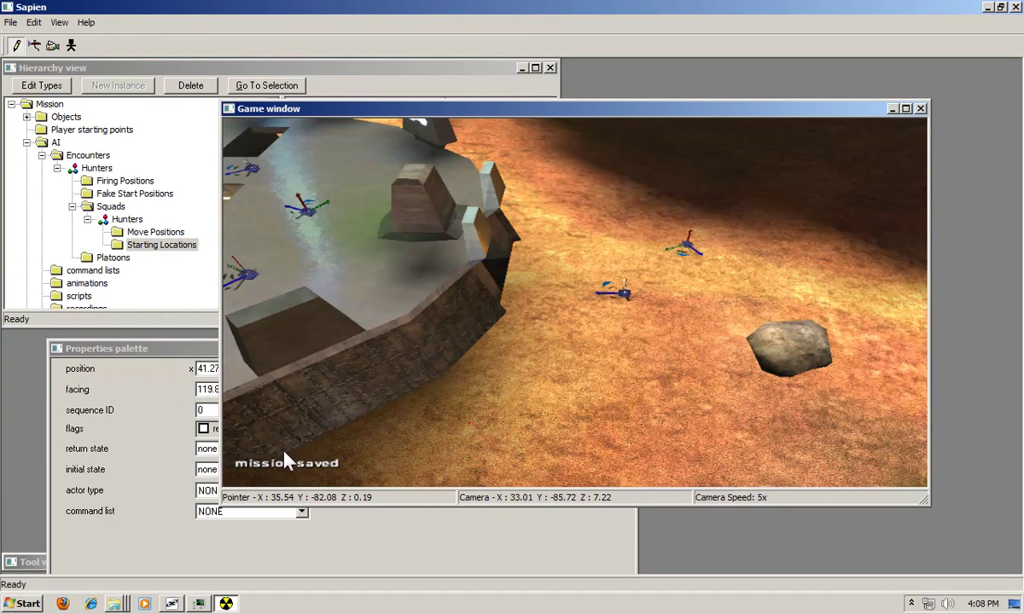
# Save the scenario again from the File menu and close Sapien
pyautogui.click(11, 22)
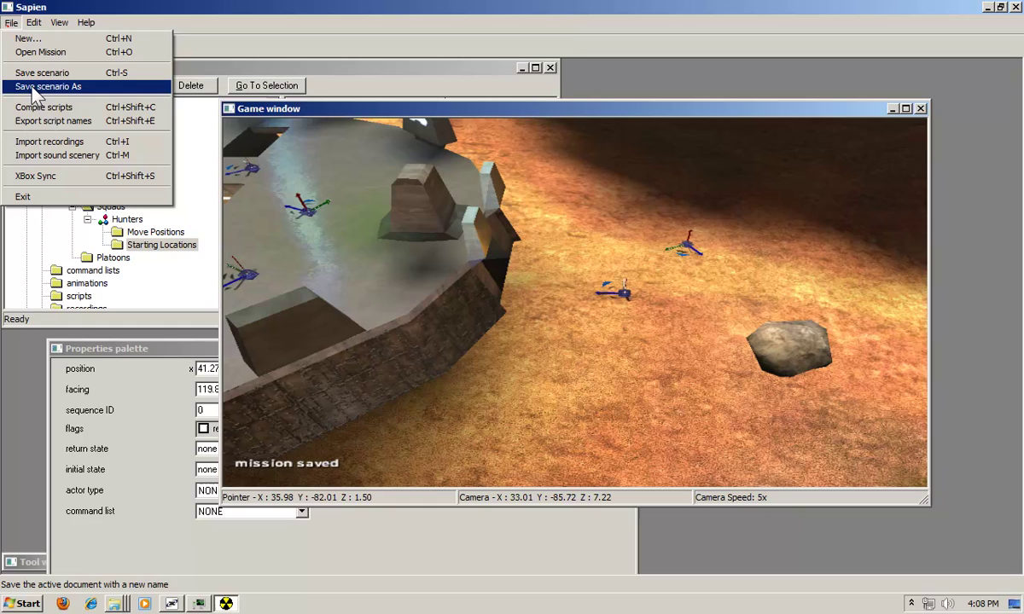
pyautogui.click(36, 75)
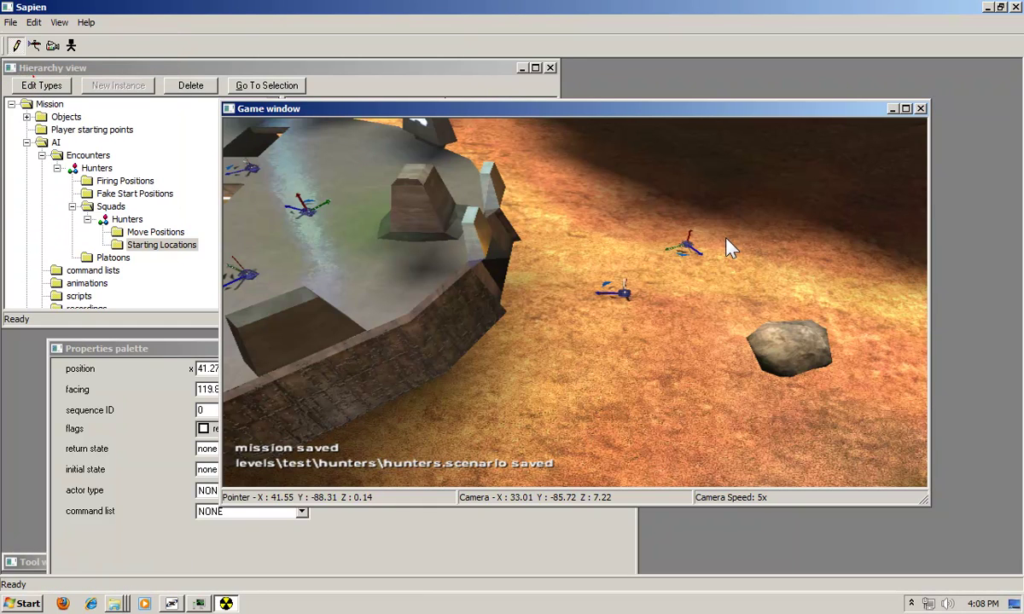
pyautogui.click(1014, 7)
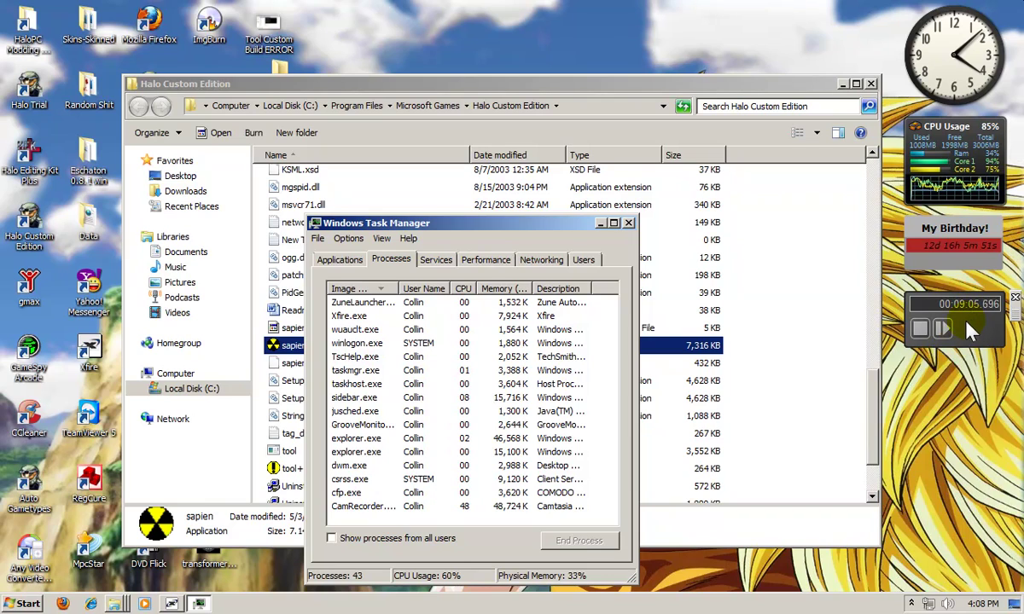
# Close Task Manager and bring up the Halo Custom Edition folder's background context menu
pyautogui.click(628, 222)
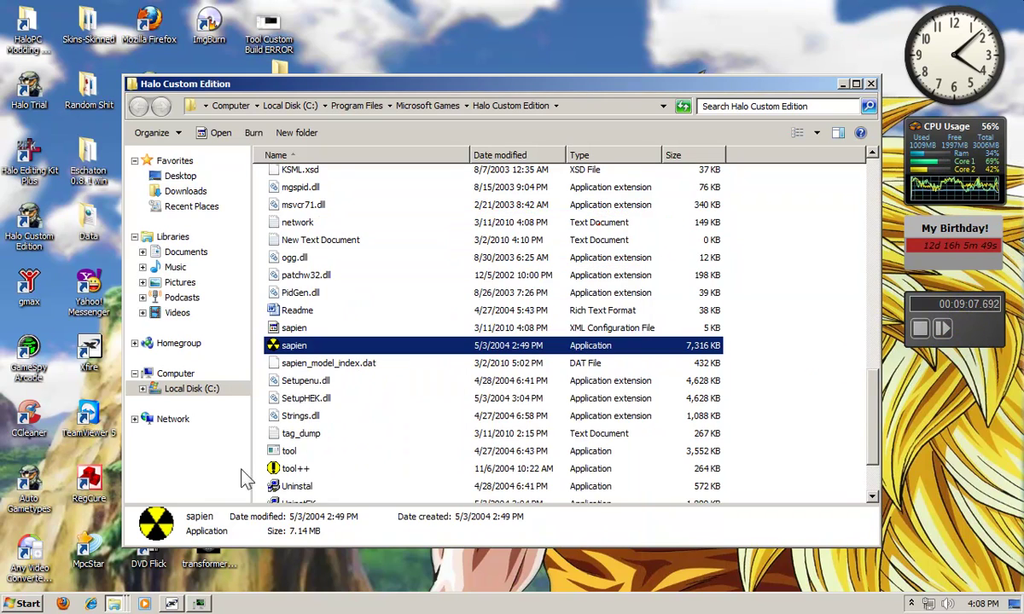
pyautogui.scroll(6, 729, 412)
pyautogui.scroll(7, 728, 401)
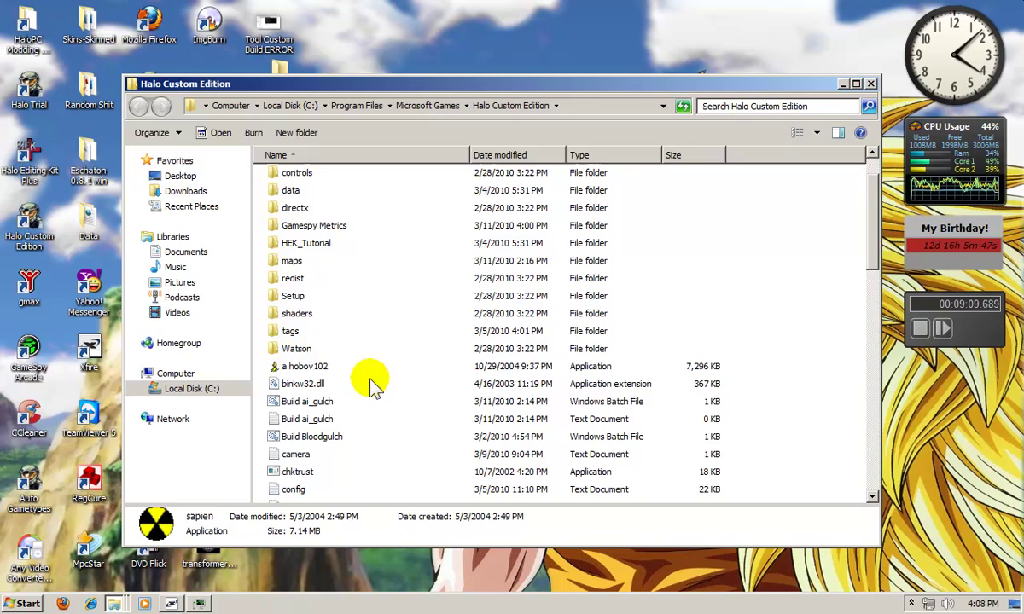
pyautogui.rightClick(840, 260)
pyautogui.click(812, 260)
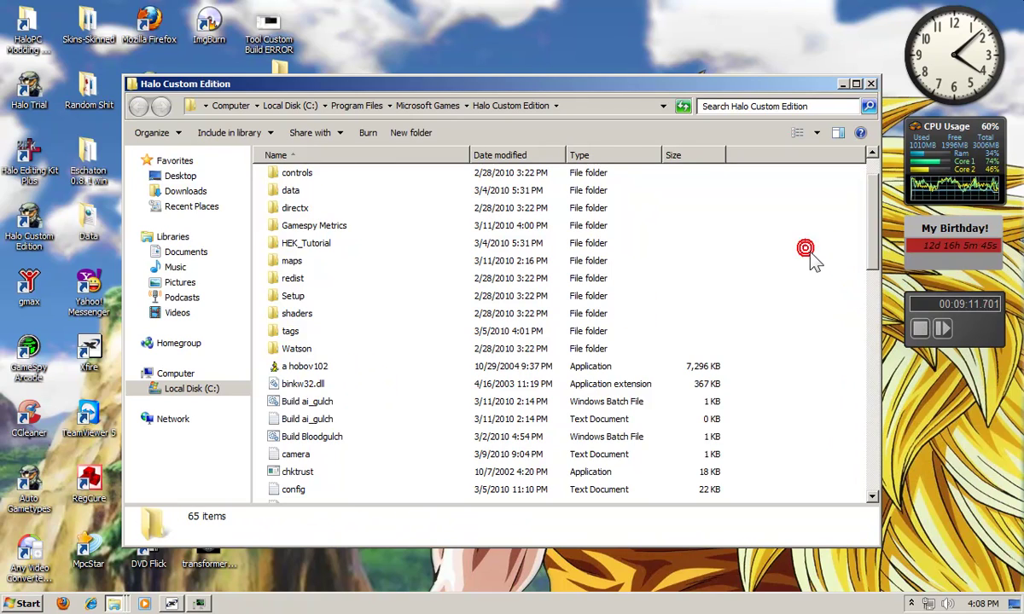
pyautogui.rightClick(812, 255)
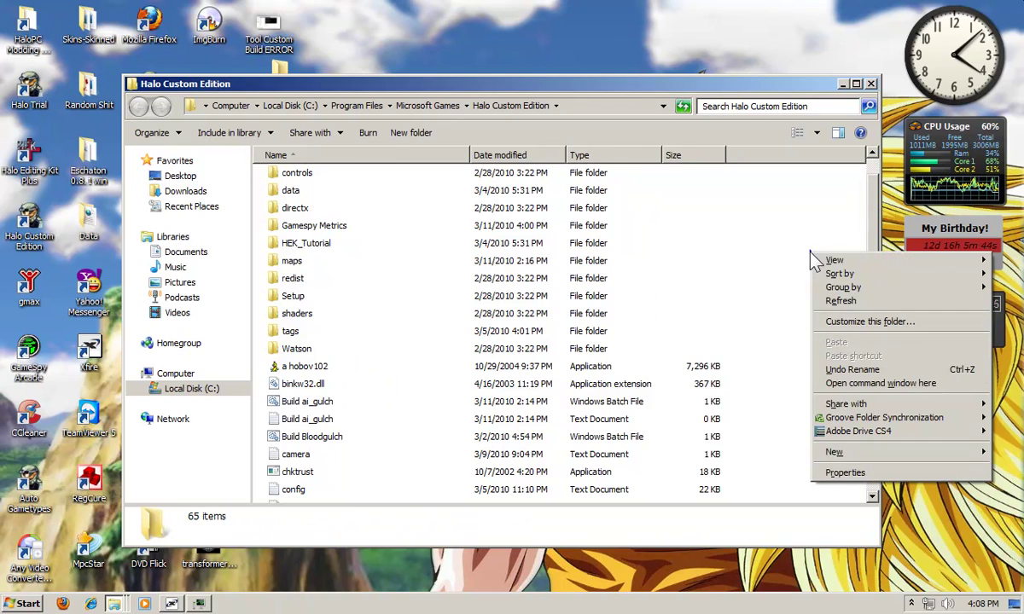
# Open a command window here and run 'tool build-cache-file levels\test\hunters\hunters'
pyautogui.click(853, 386)
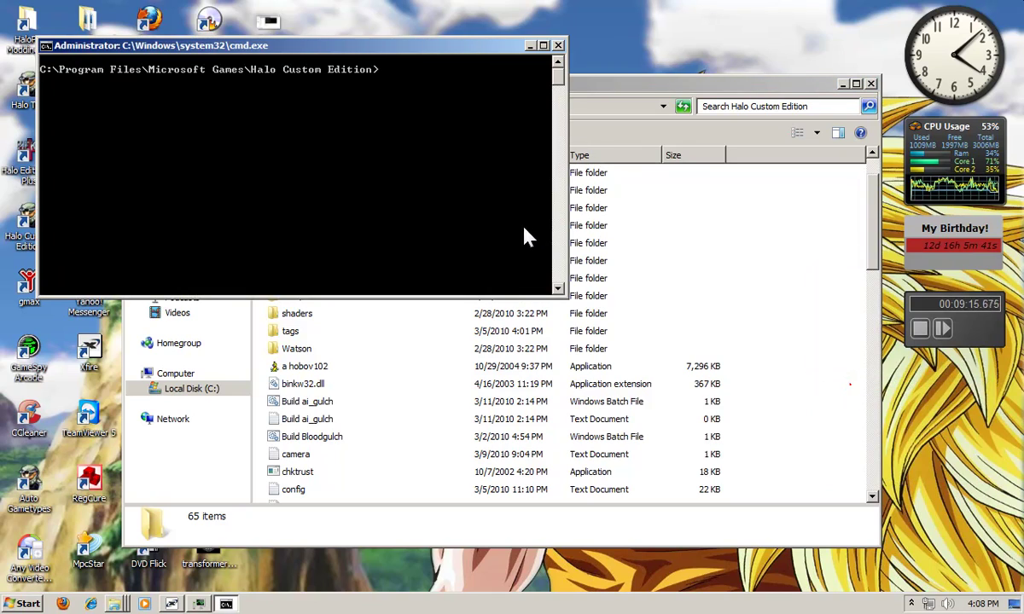
pyautogui.write('tool ')
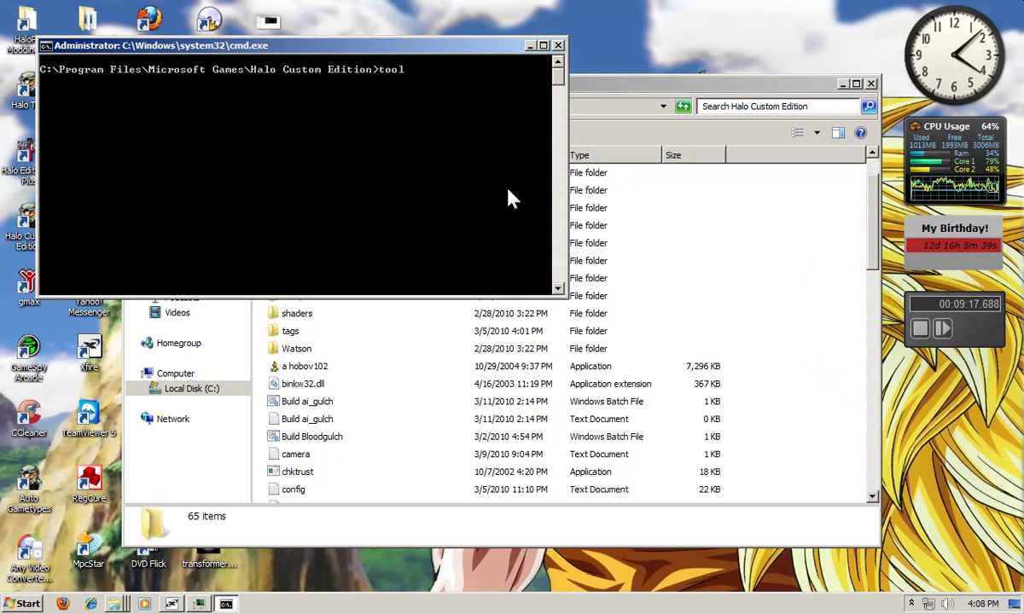
pyautogui.write('buil')
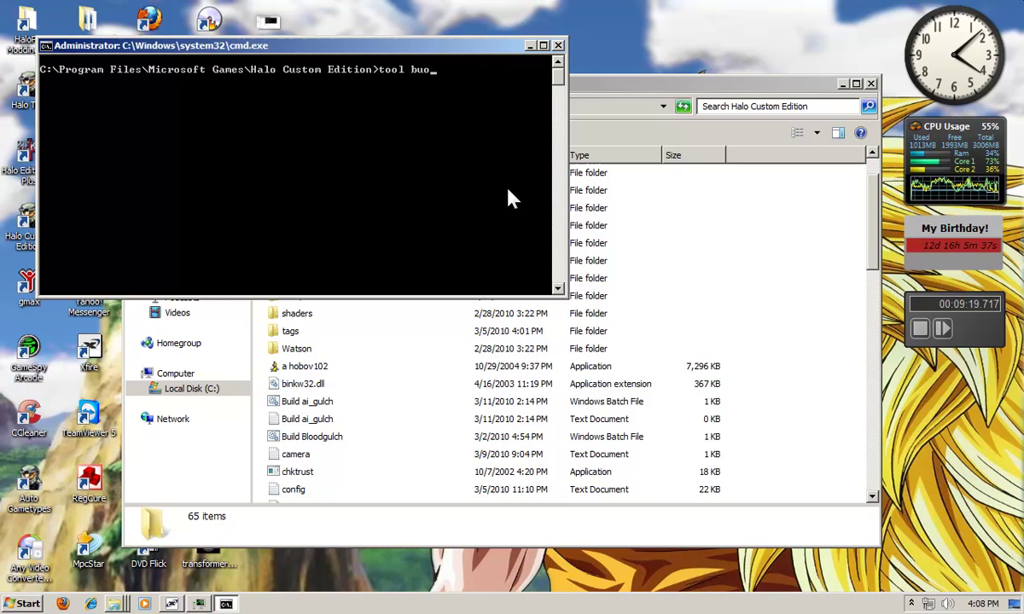
pyautogui.write('d-')
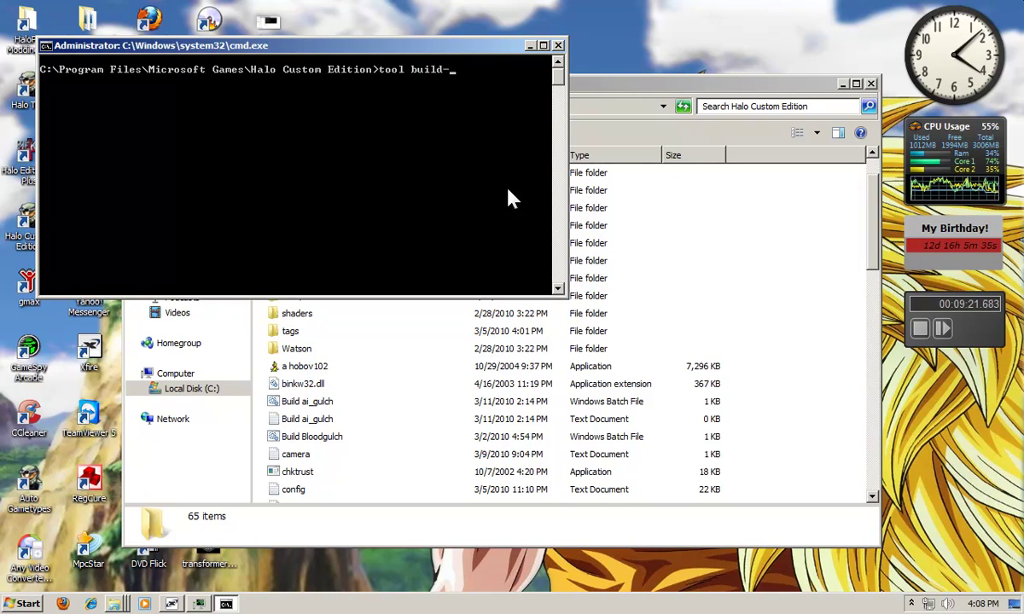
pyautogui.write('cache-')
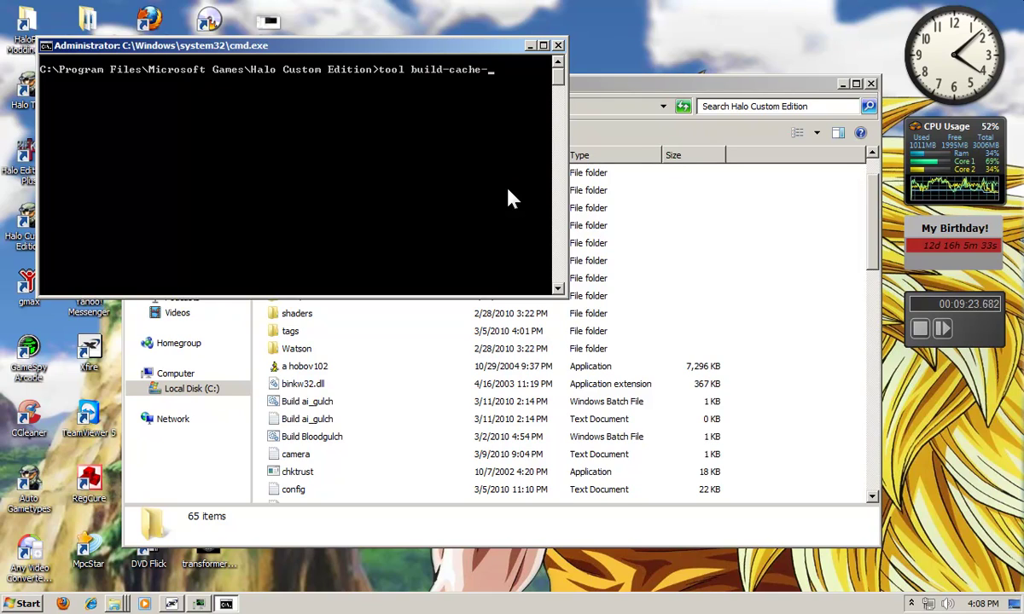
pyautogui.write('file')
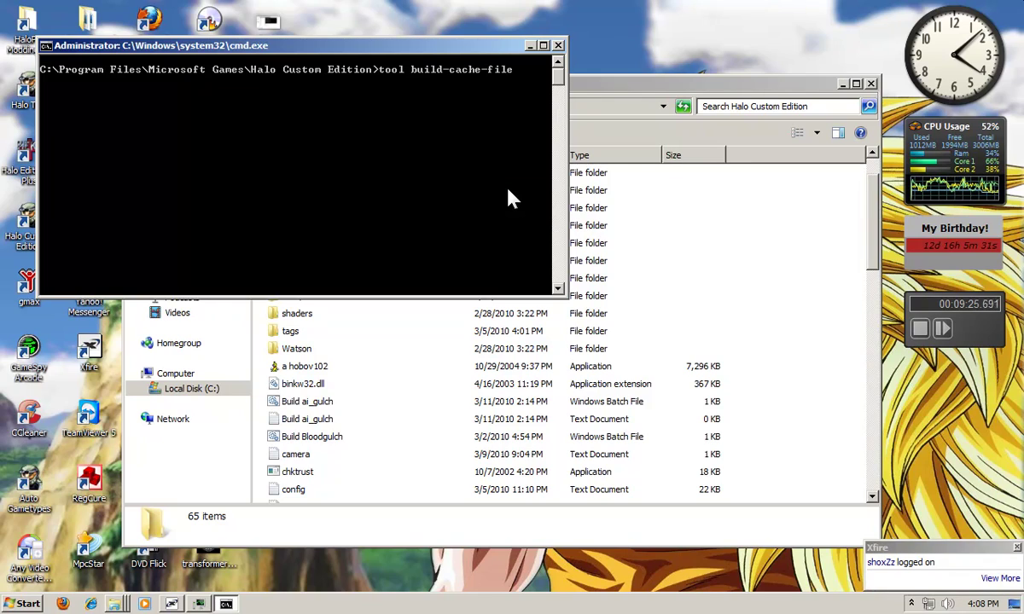
pyautogui.write(' levels')
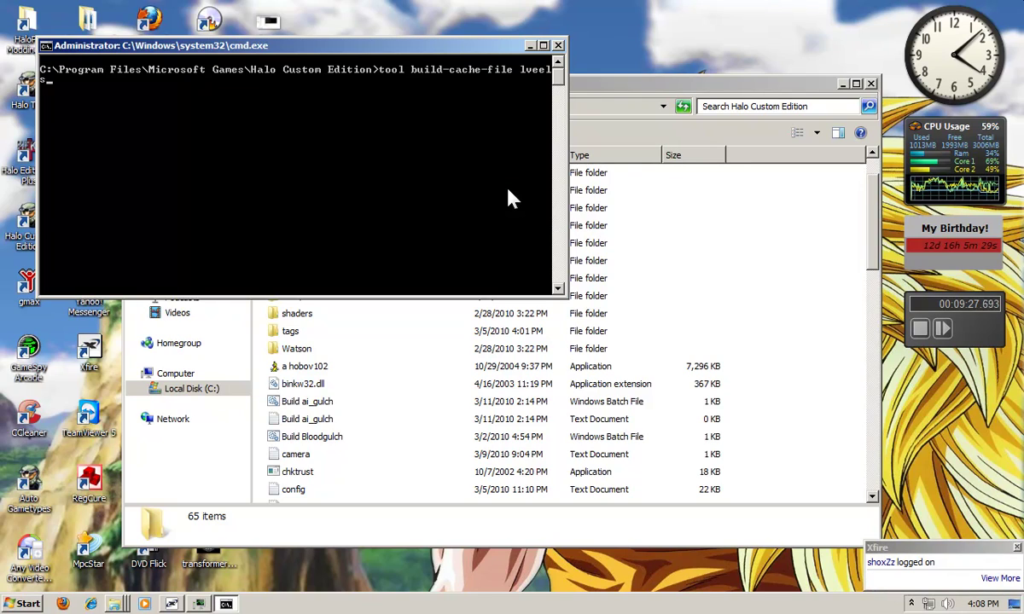
pyautogui.press('BackSpace')
pyautogui.press('BackSpace')
pyautogui.press('BackSpace')
pyautogui.write('v')
pyautogui.press('BackSpace')
pyautogui.write('eve')
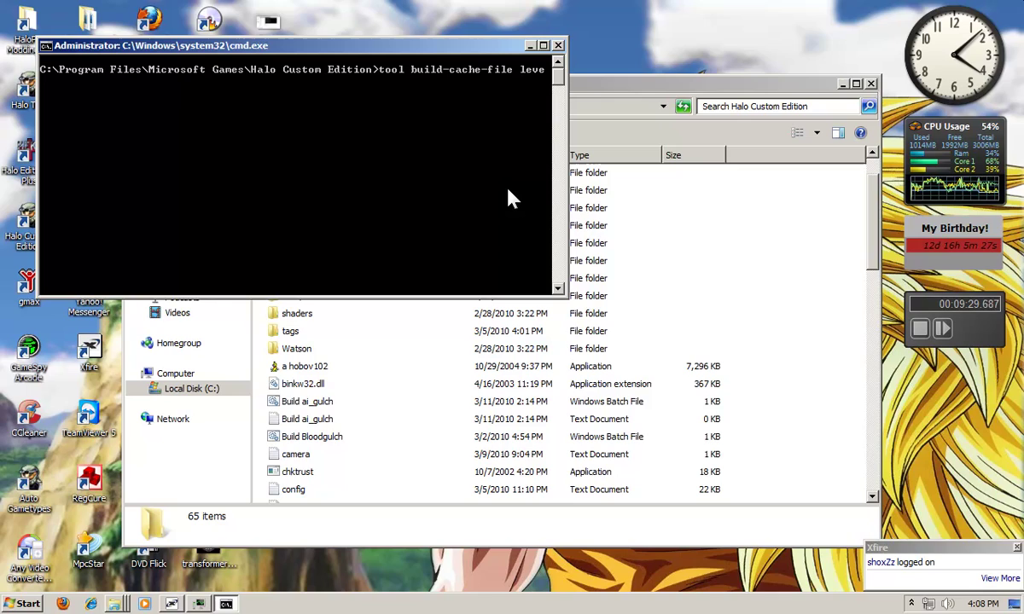
pyautogui.write('ls/test')
pyautogui.press('BackSpace')
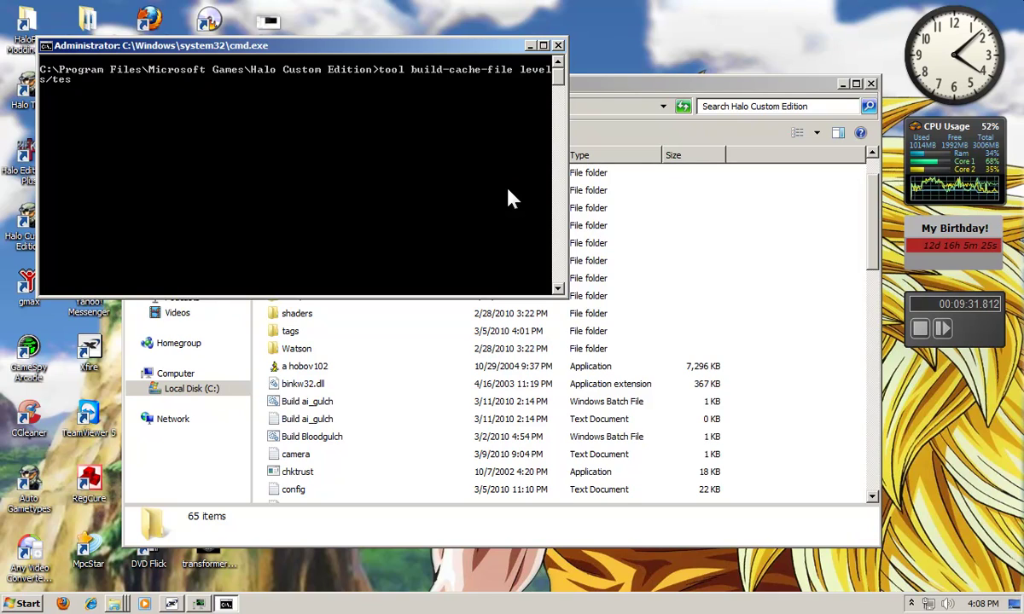
pyautogui.press('BackSpace')
pyautogui.press('BackSpace')
pyautogui.write('\\')
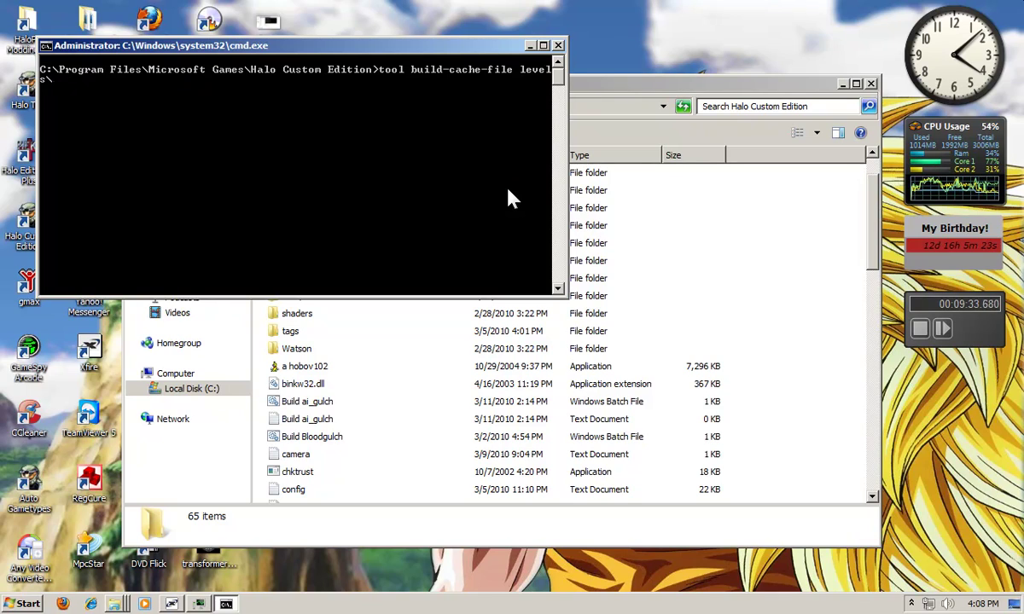
pyautogui.write('test\\')
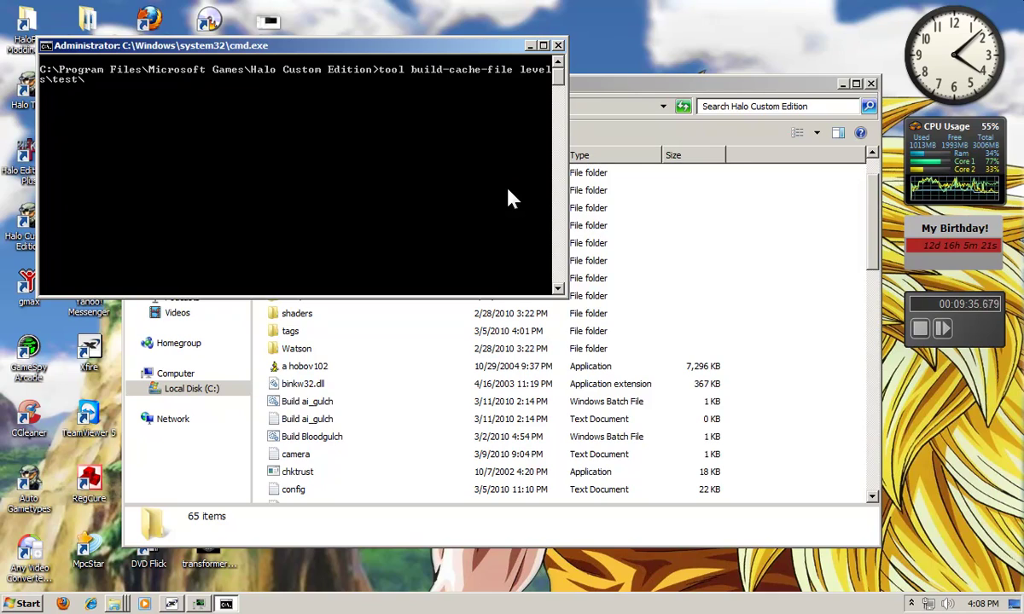
pyautogui.write('hunters\\')
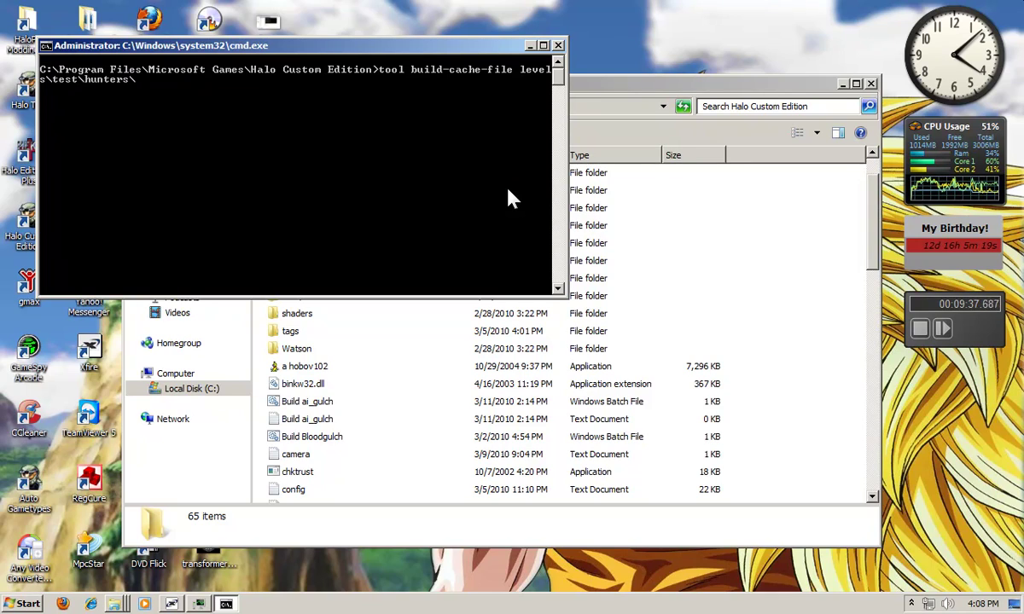
pyautogui.write('hunters')
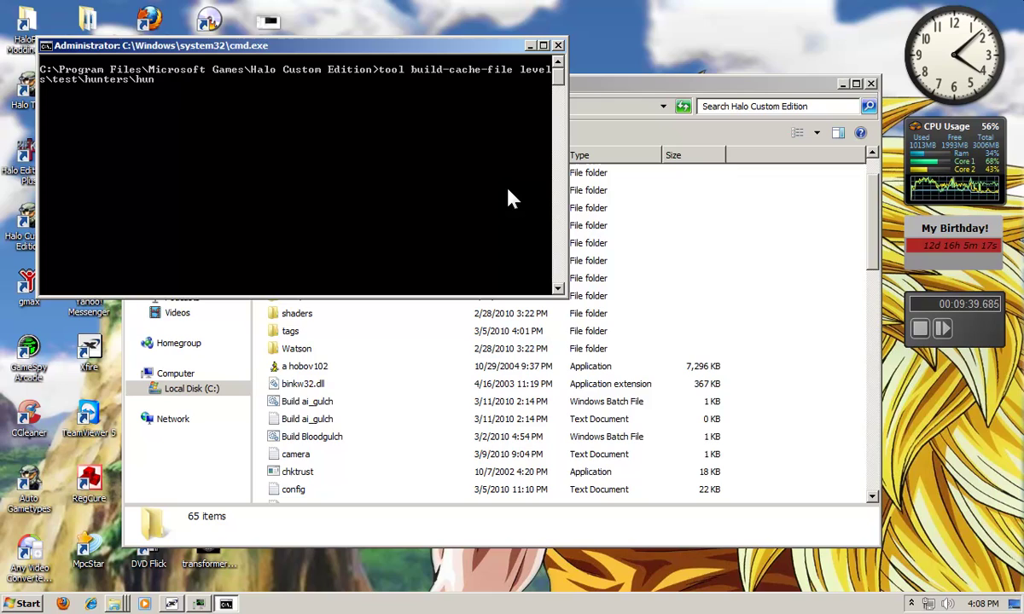
pyautogui.press('Return')
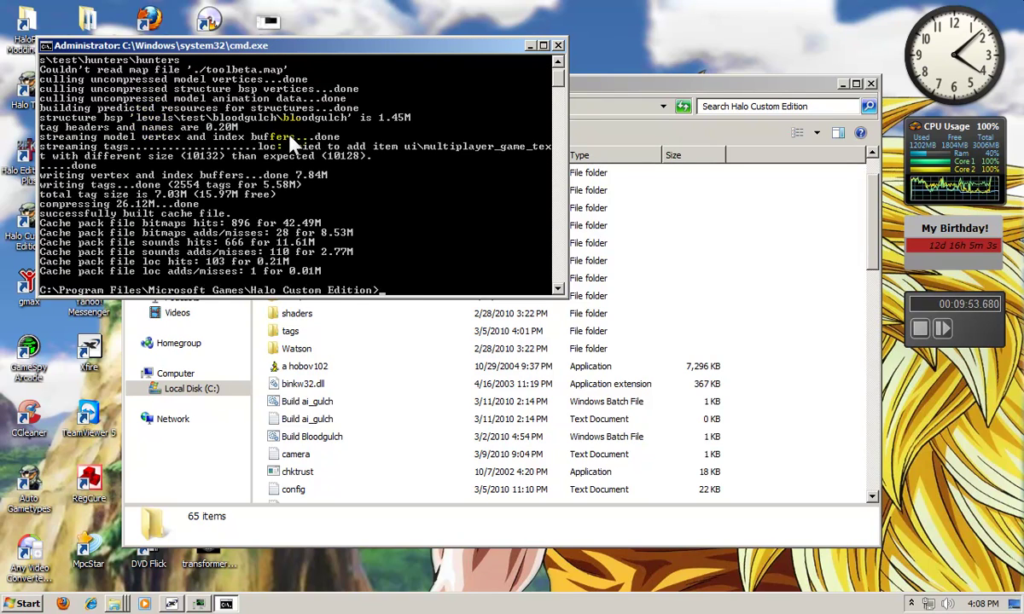
pyautogui.write('d')
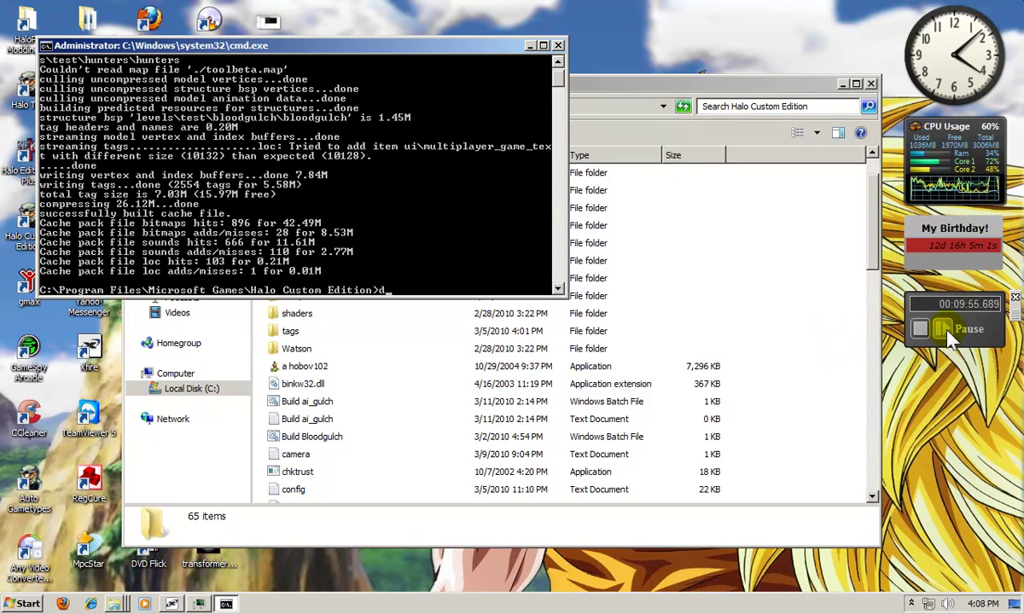